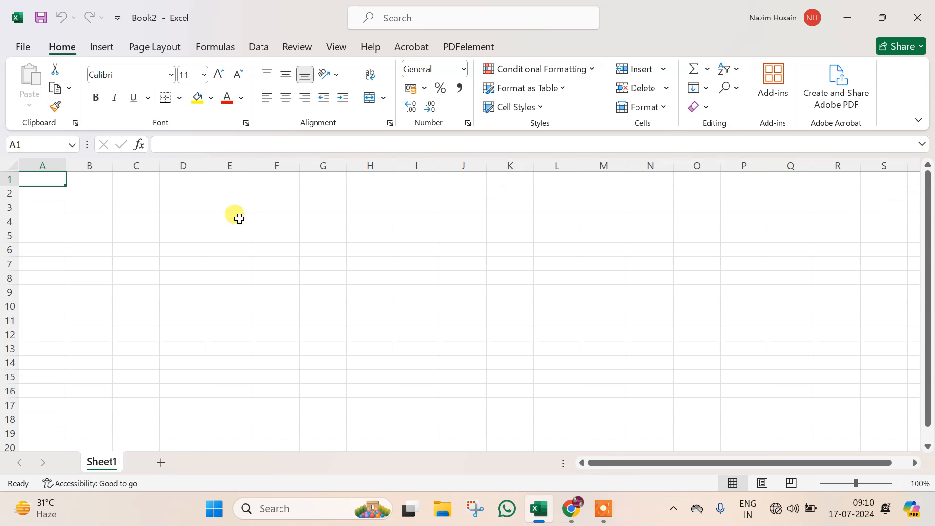
- Select a few cells on Sheet1 and open its tab menu twice without changing anything
left_click(136, 181)
left_click(570, 203)
left_click(742, 264)
left_click(352, 348)
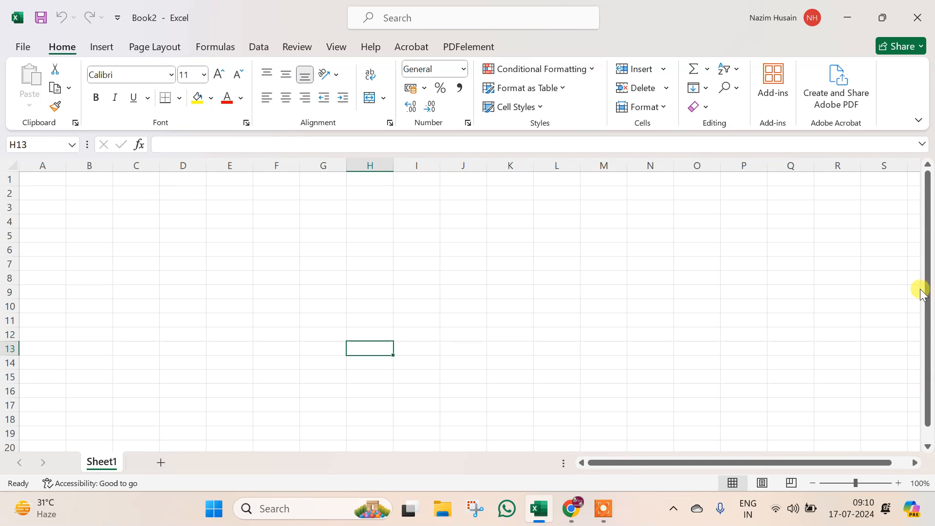
right_click(104, 460)
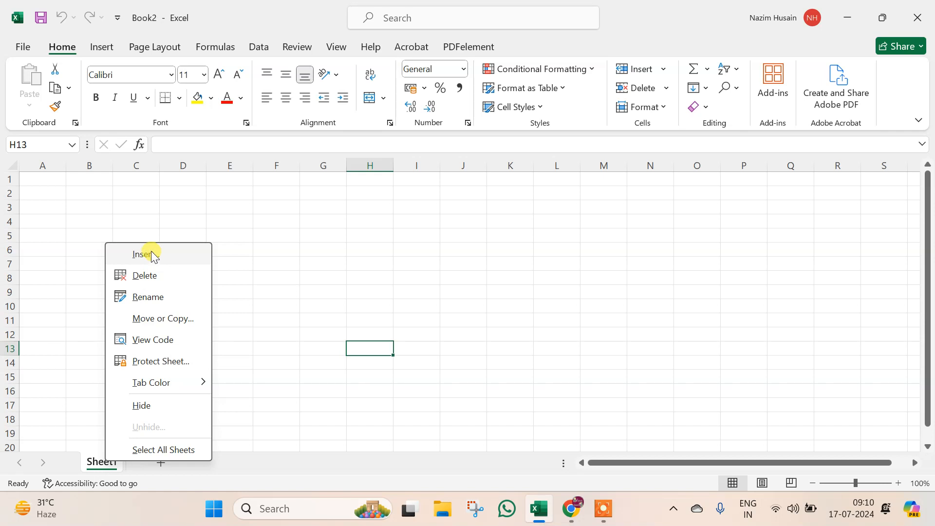
left_click(104, 195)
left_click(60, 180)
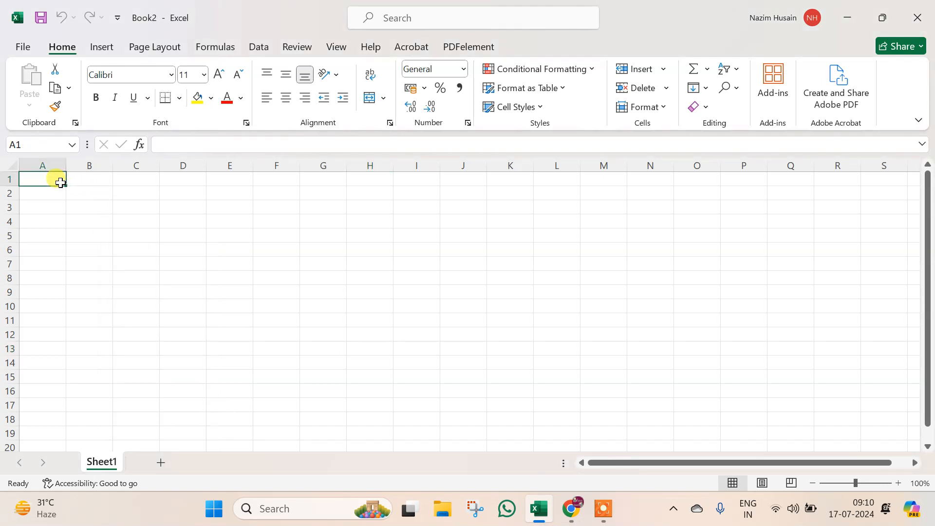
right_click(100, 462)
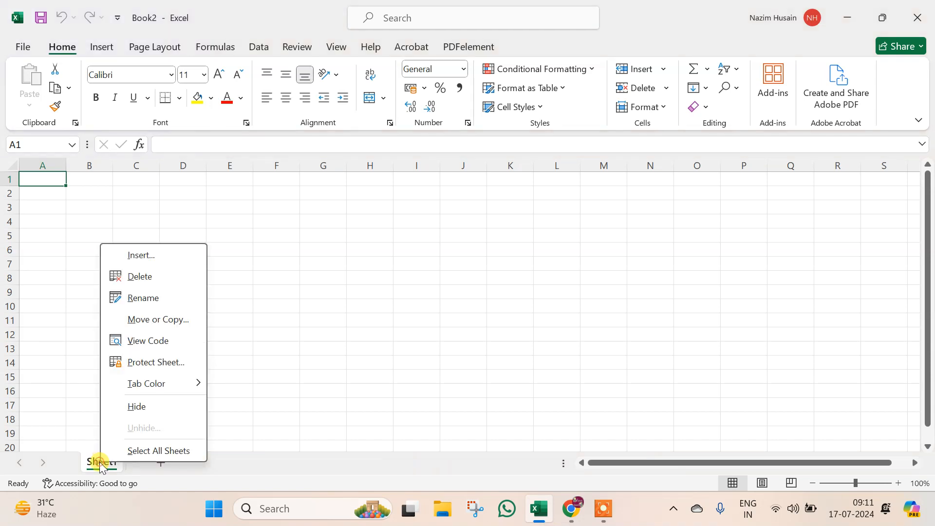
left_click(159, 254)
- Add four new worksheets, Sheet2 through Sheet5, with the + button
left_click(163, 462)
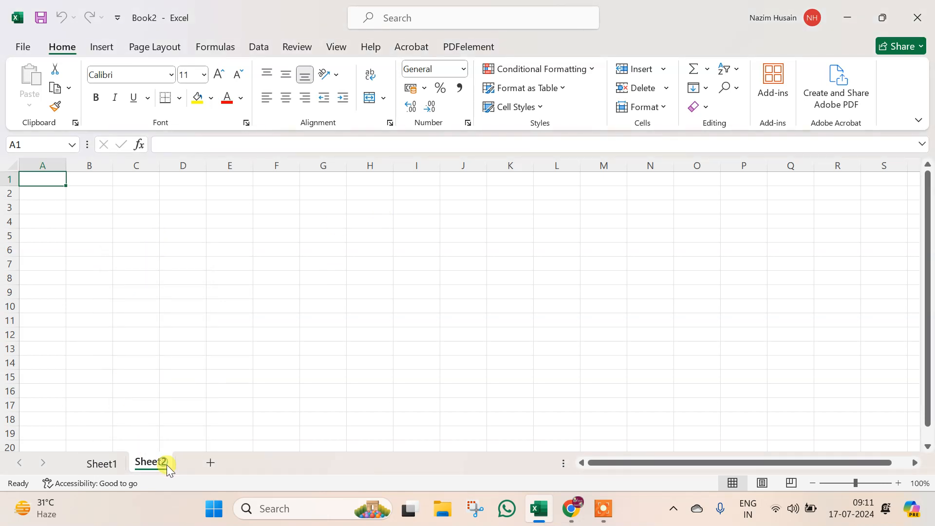
left_click(208, 463)
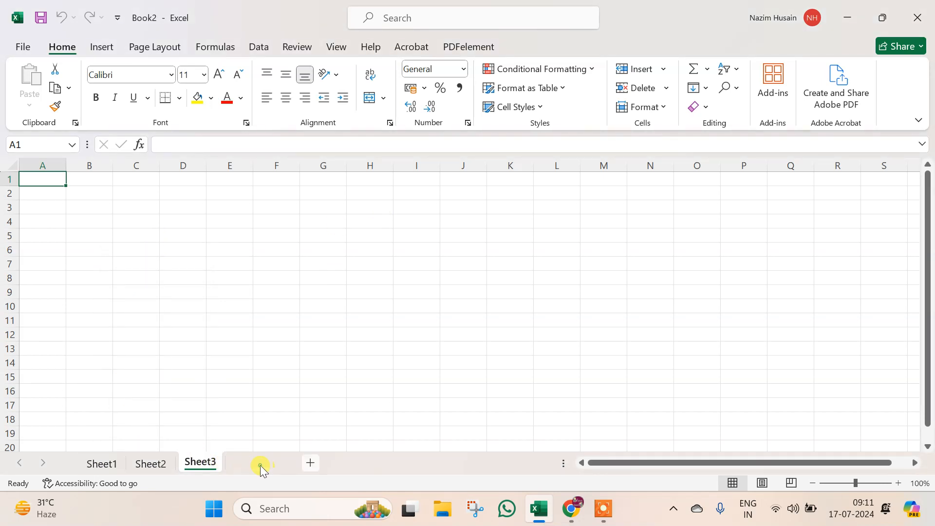
left_click(260, 466)
left_click(311, 463)
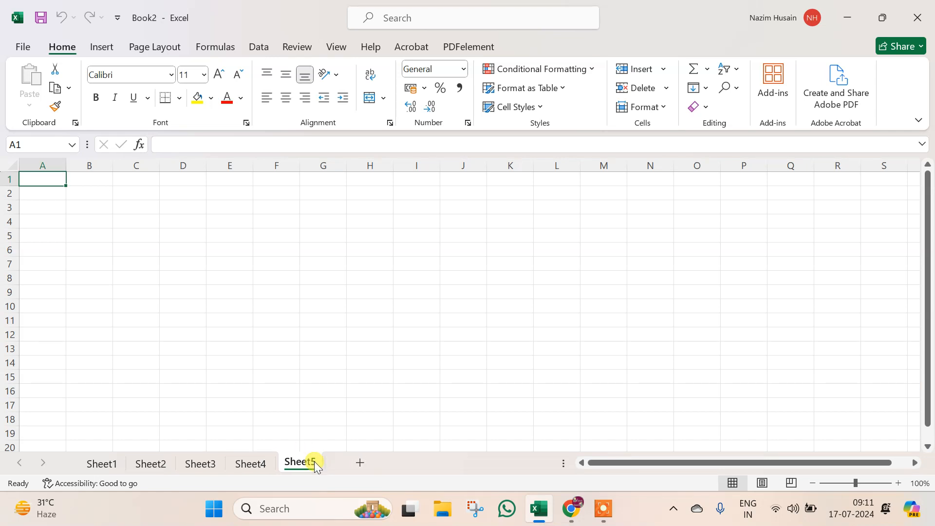
- Insert a blank worksheet, Sheet6, ahead of Sheet5
right_click(305, 463)
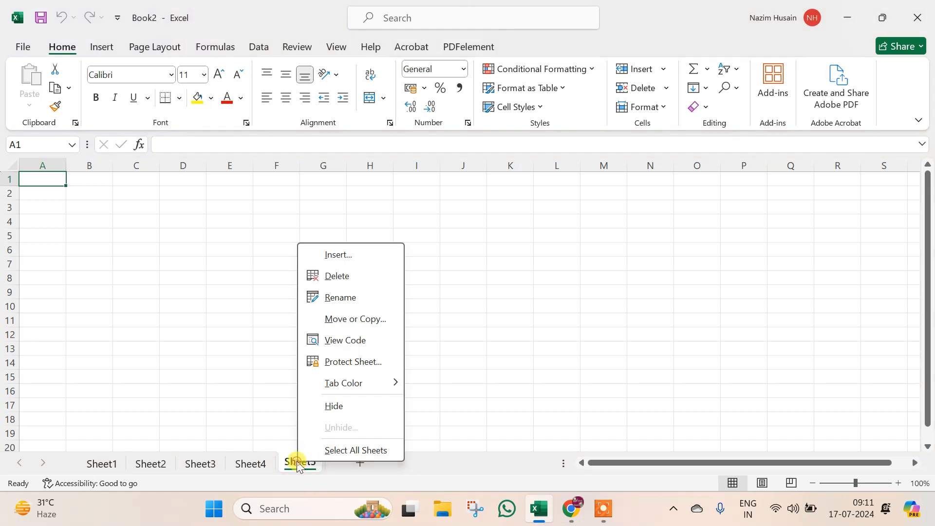
left_click(340, 256)
left_click(433, 366)
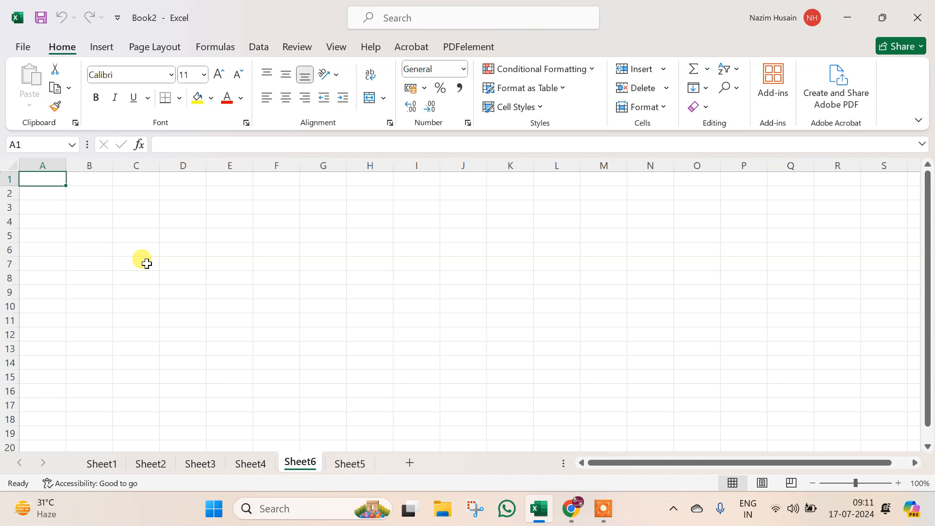
right_click(293, 462)
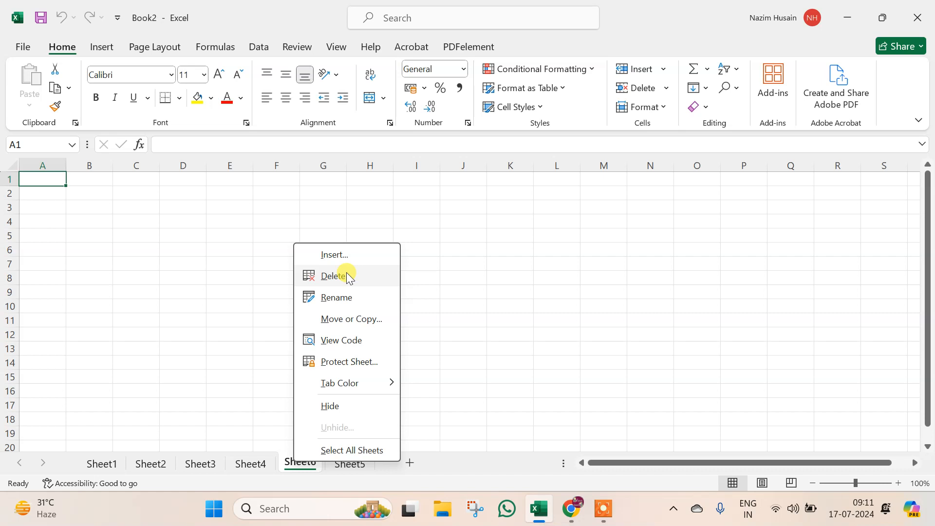
- Delete Sheet6 and then Sheet5
left_click(346, 275)
right_click(307, 460)
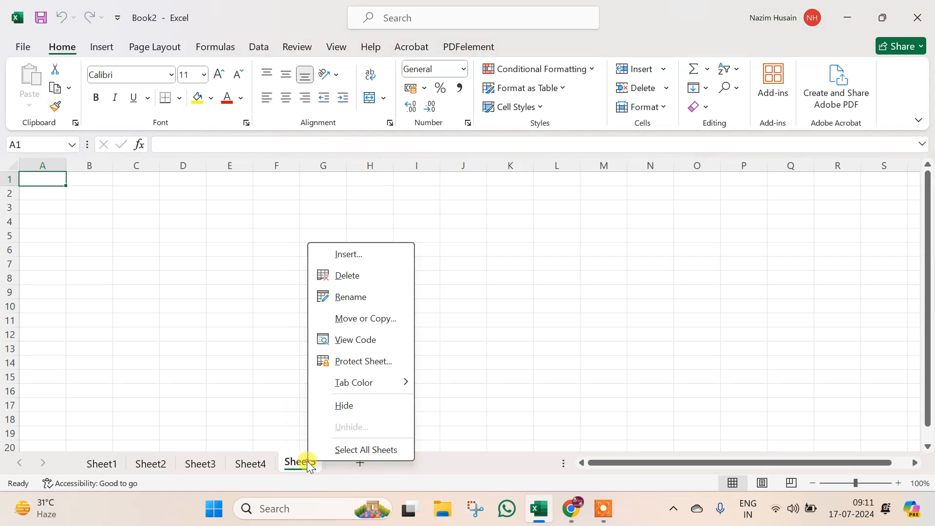
left_click(346, 275)
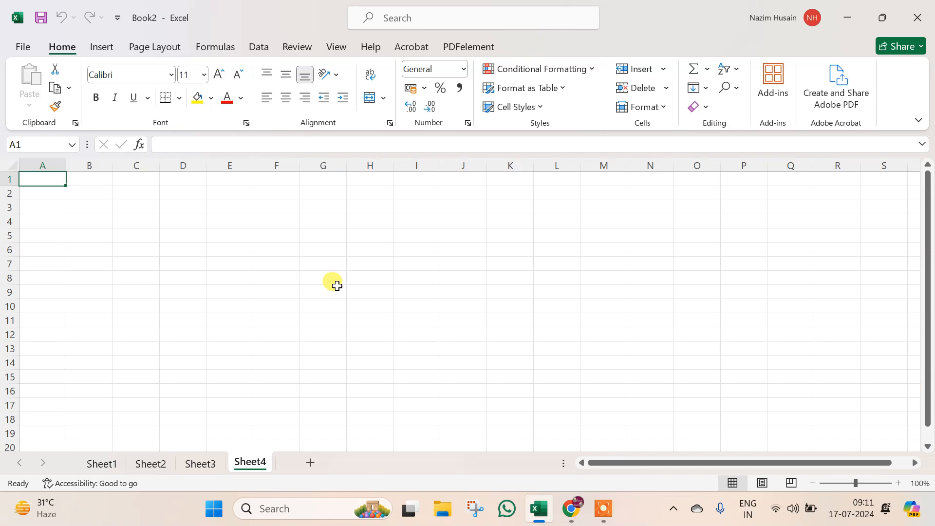
- Group Sheet3 with Sheet4 and delete both together
left_click(211, 462, "ctrl")
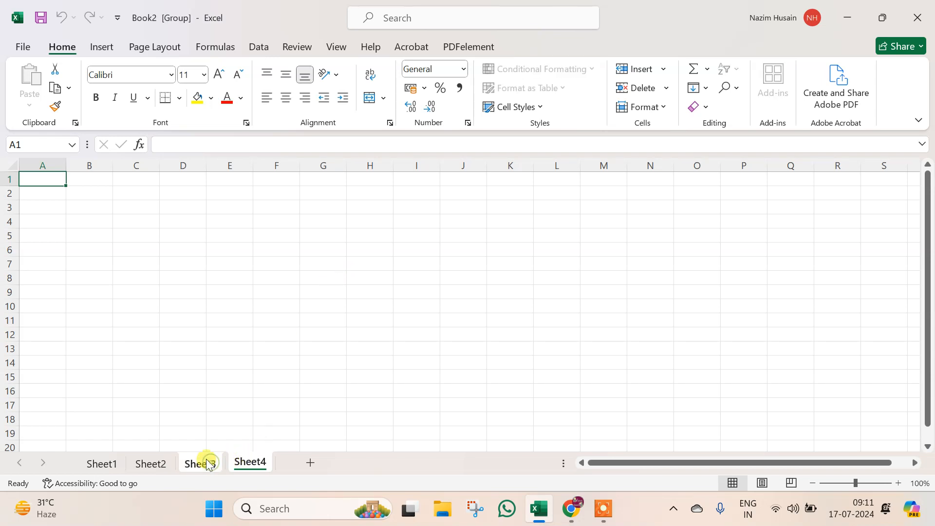
left_click(238, 458)
right_click(203, 459)
left_click(255, 254)
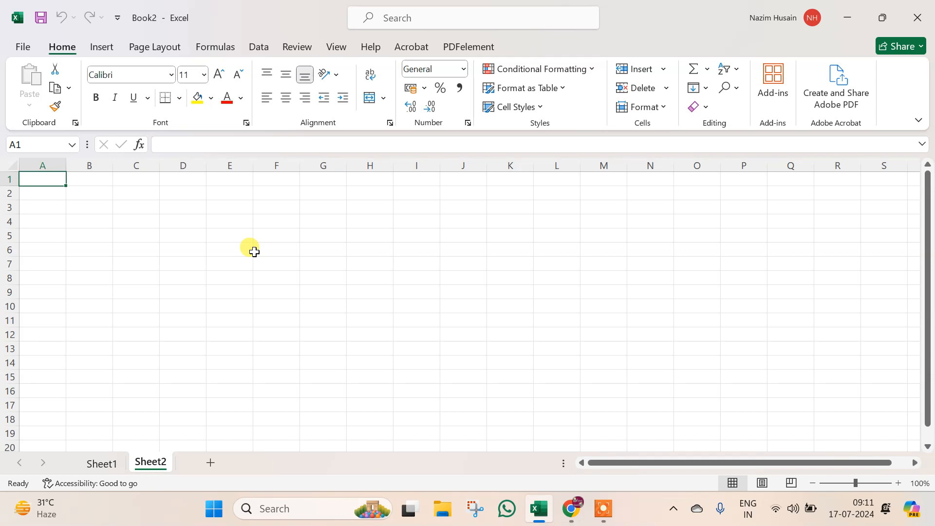
- Add two new worksheets, Sheet7 and Sheet8, after Sheet2
right_click(159, 463)
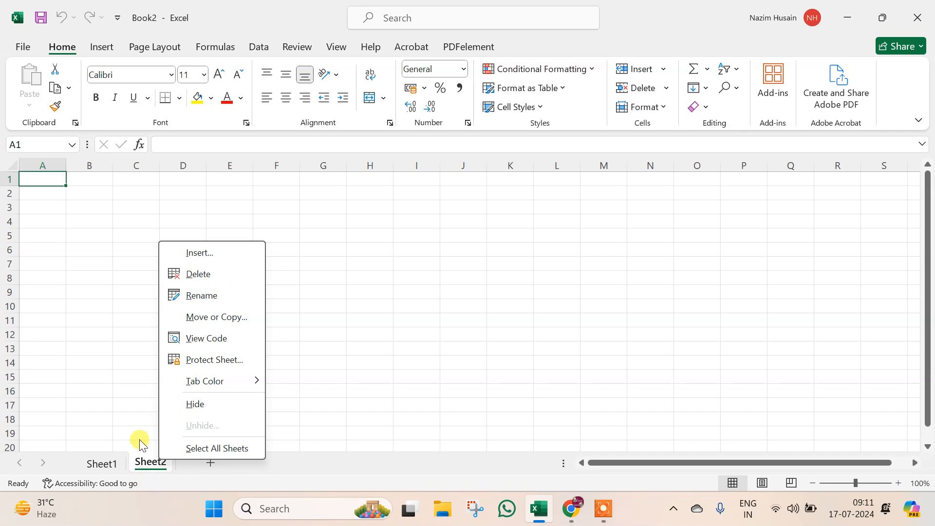
left_click(119, 465)
left_click(105, 466)
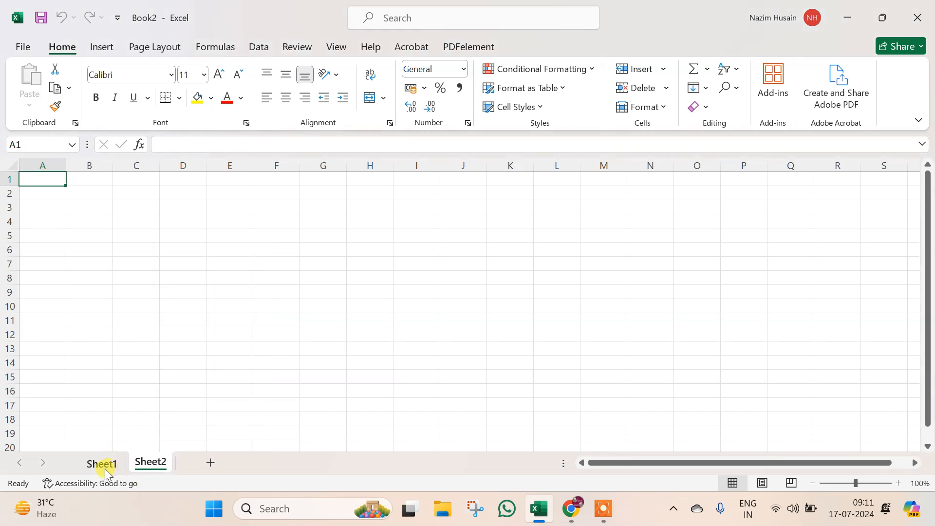
left_click(144, 465)
left_click(214, 462)
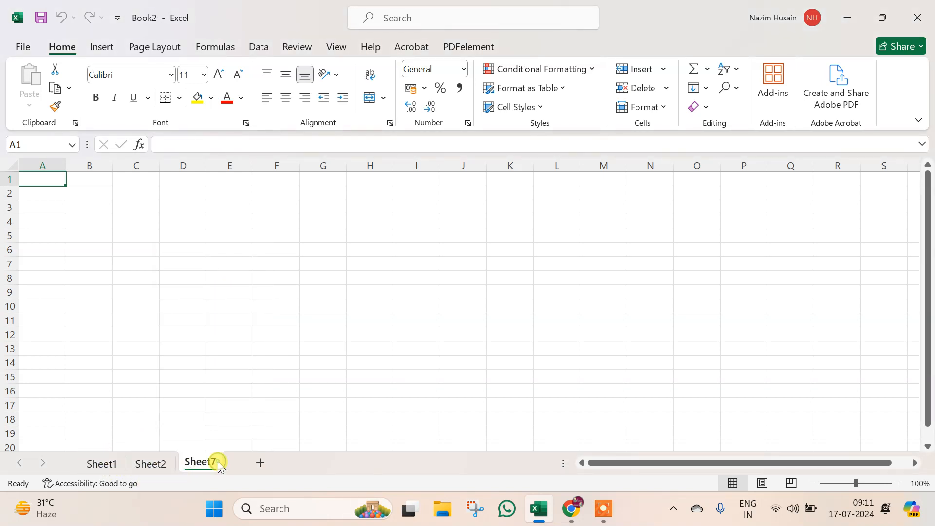
left_click(259, 464)
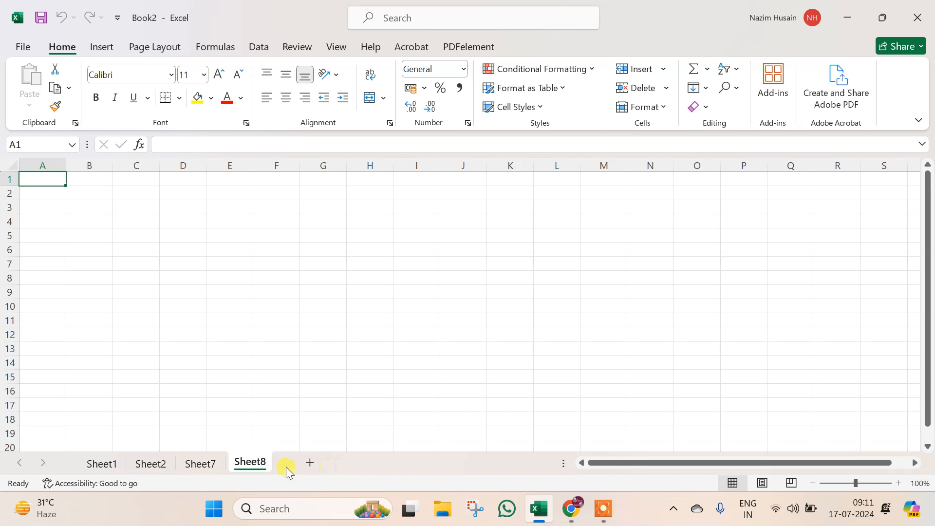
- Rename Sheet8 to 'Office'
right_click(249, 460)
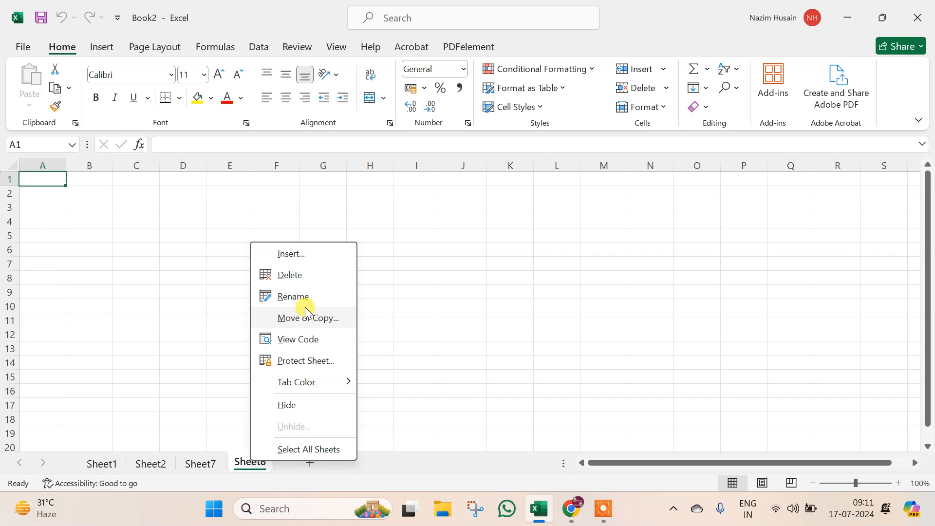
left_click(305, 304)
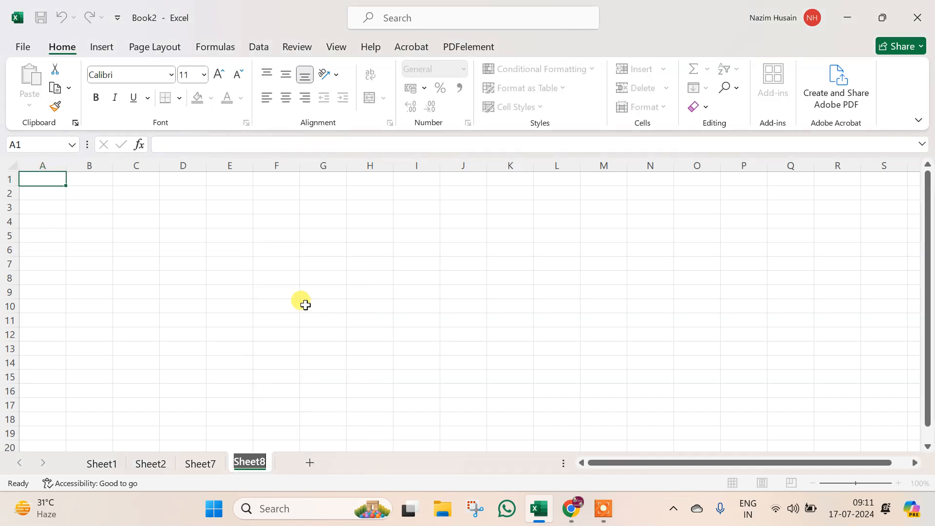
type("Monday")
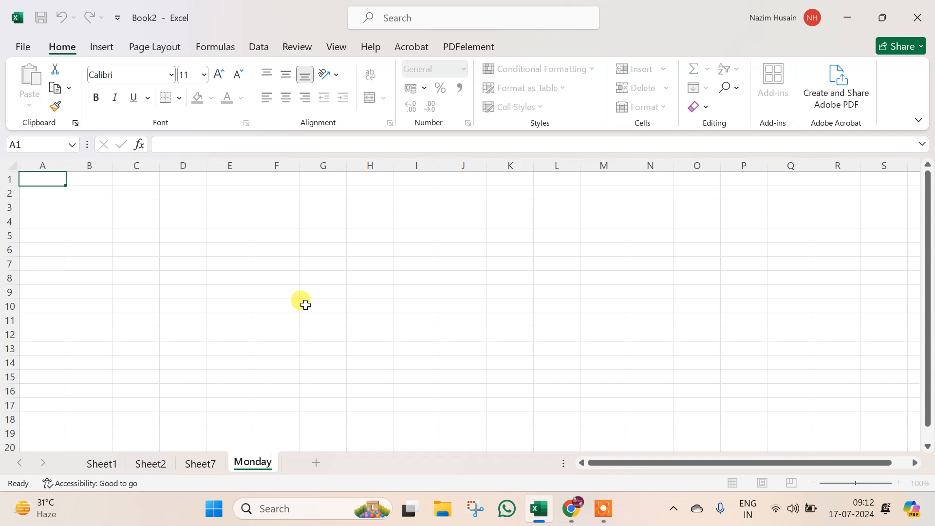
key("BackSpace")
key("BackSpace")
key("BackSpace")
key("BackSpace")
key("BackSpace")
key("BackSpace")
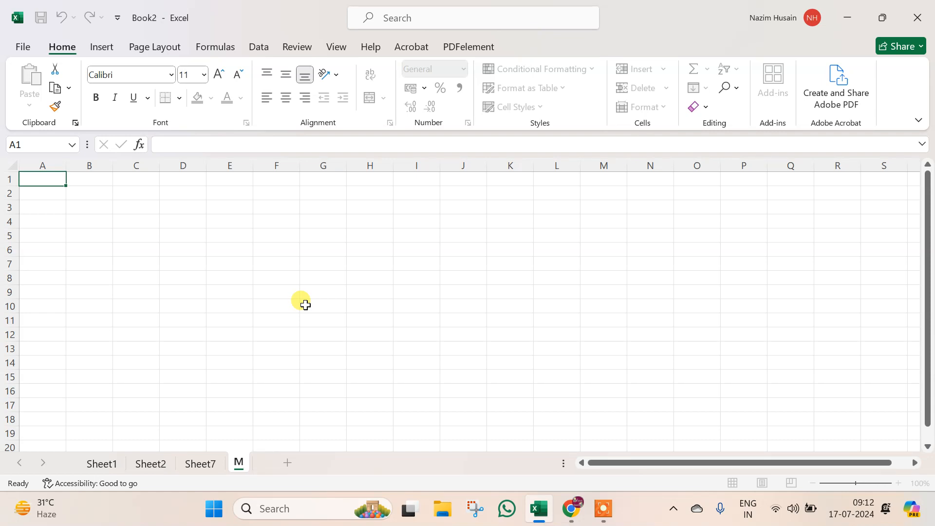
type("Office")
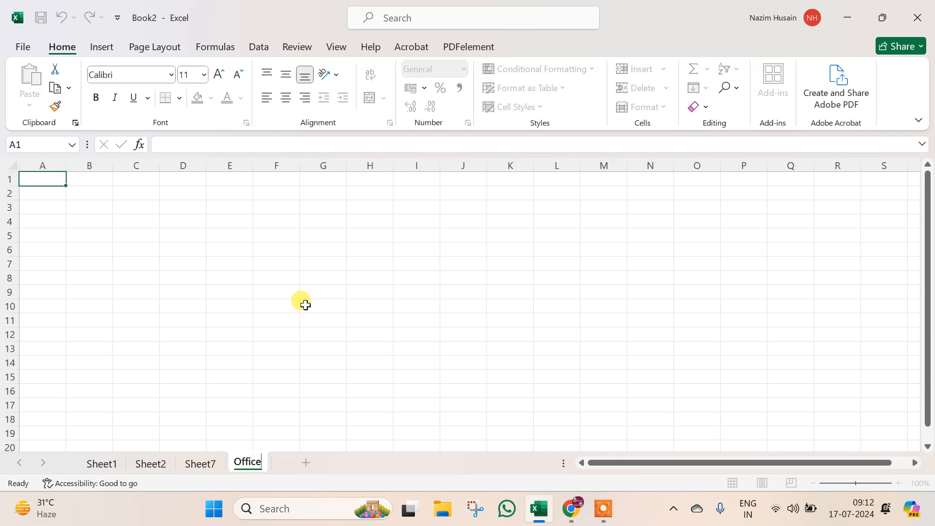
left_click(305, 305)
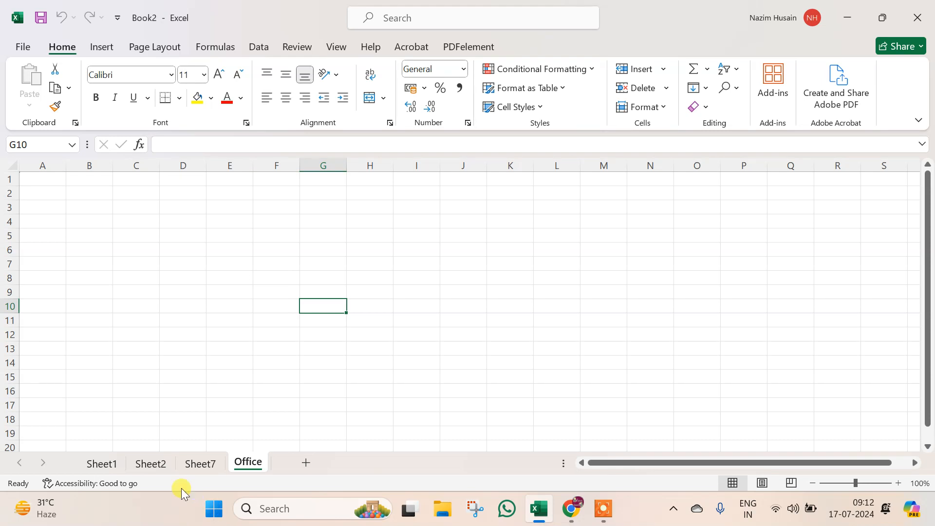
- Rename Sheet7 to 'Work'
right_click(188, 464)
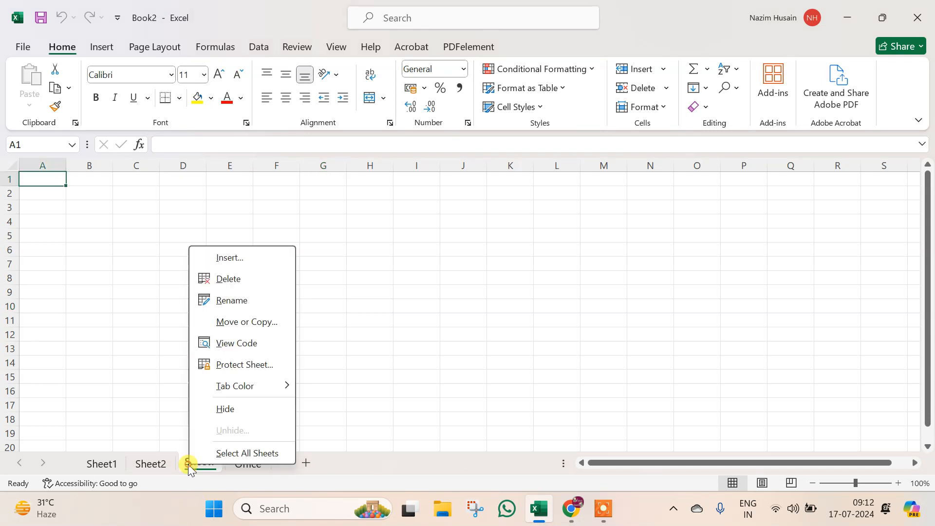
left_click(231, 300)
type("Work")
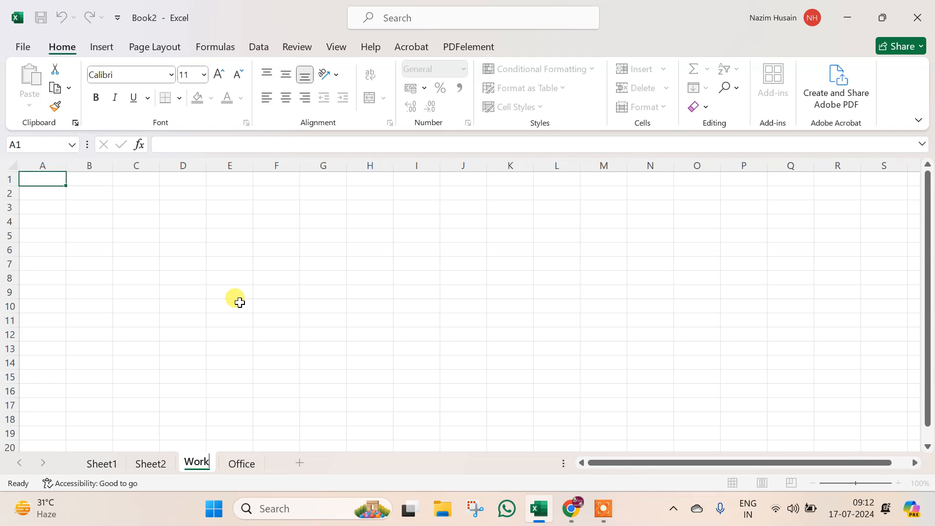
left_click(240, 303)
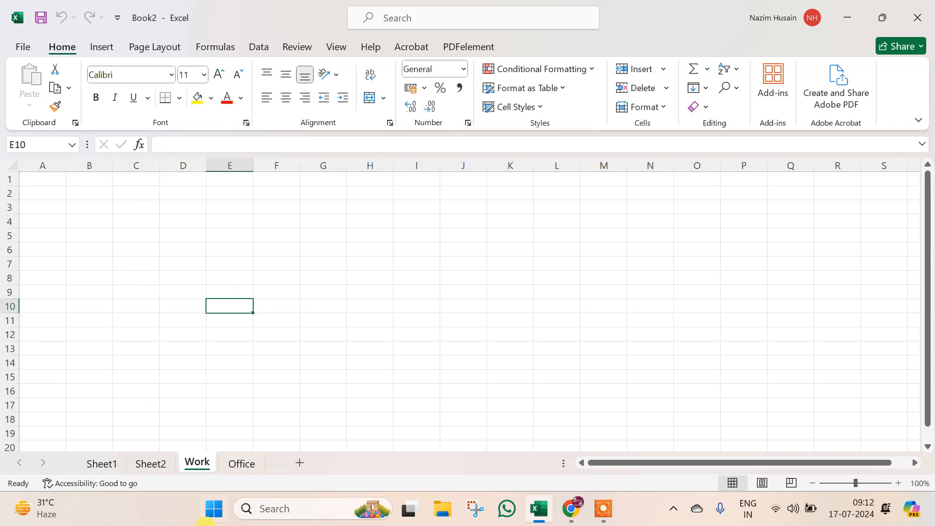
right_click(195, 460)
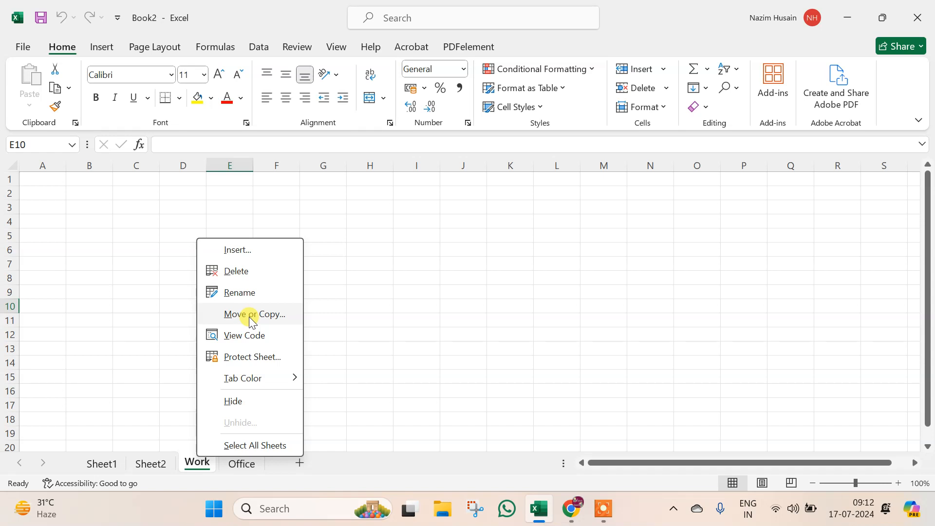
- On the Work sheet, enter f in C4, cxccsd in F8 and sddd in D2
left_click(171, 221)
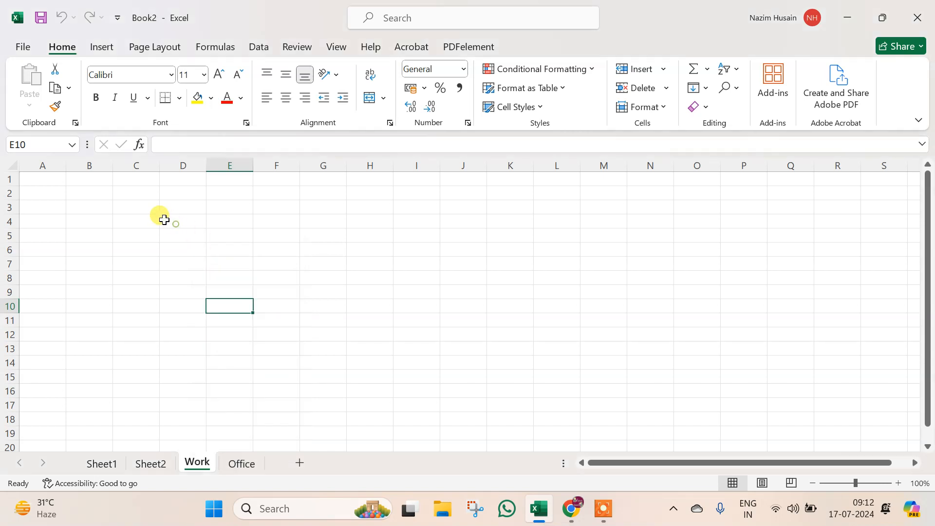
left_click(146, 220)
type("f")
left_click(255, 273)
type("cxccsd")
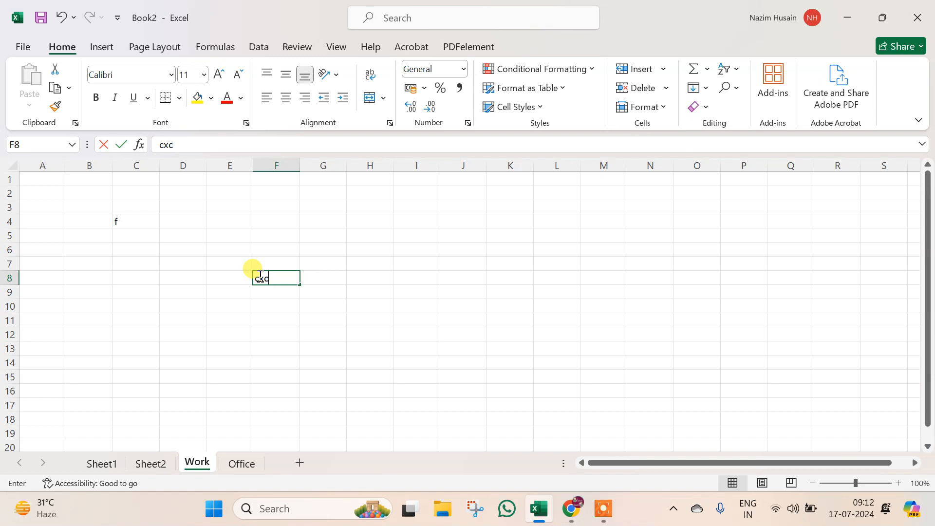
left_click(195, 191)
type("sddd")
left_click(526, 322)
- Enter sdd in L12, sddda in I6 and asadddd in E2
left_click(564, 334)
type("sdd")
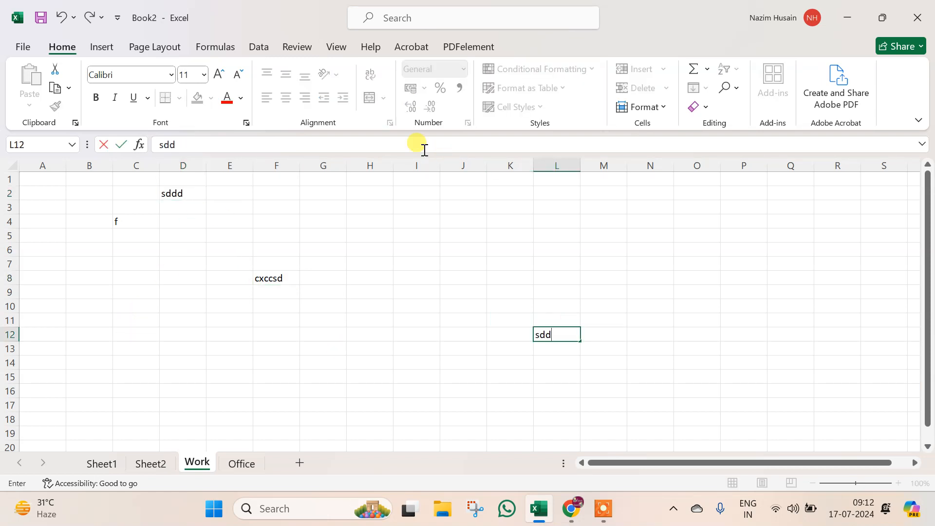
left_click(395, 249)
type("sddda")
left_click(246, 190)
type("asadddd")
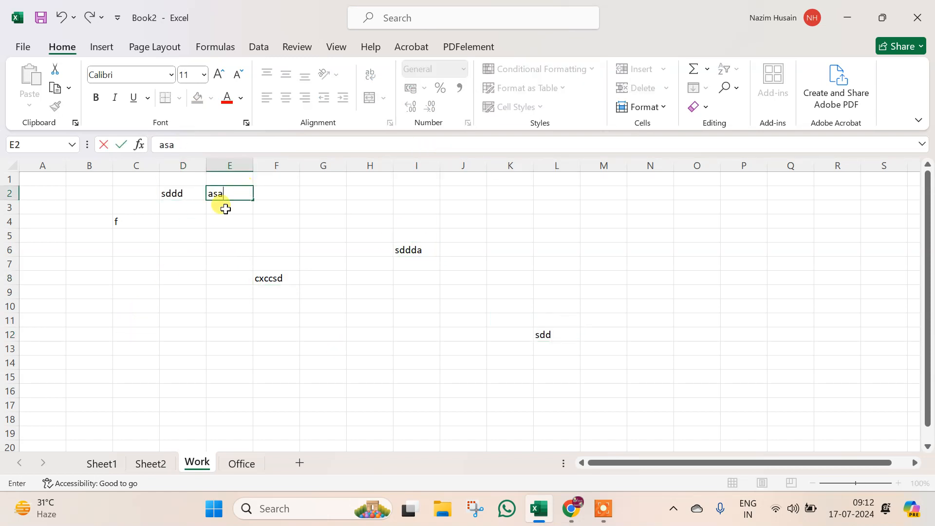
right_click(199, 460)
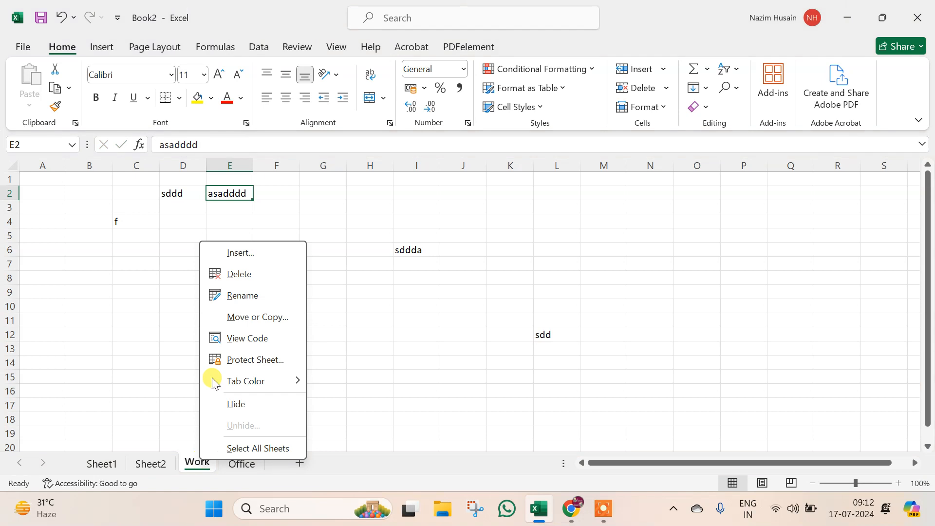
- Move the Work sheet before Sheet1 via Move or Copy, then drag it back after Sheet2
left_click(262, 319)
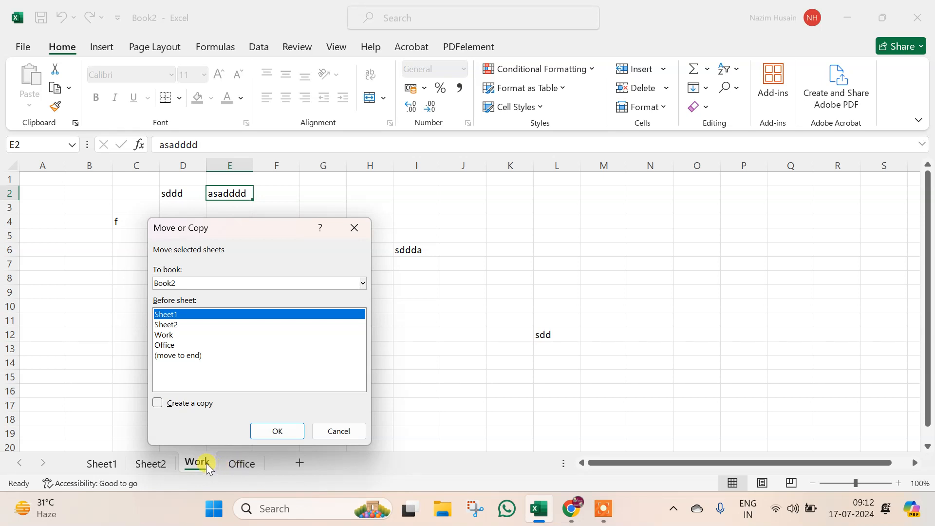
left_click_drag(275, 221, 332, 153)
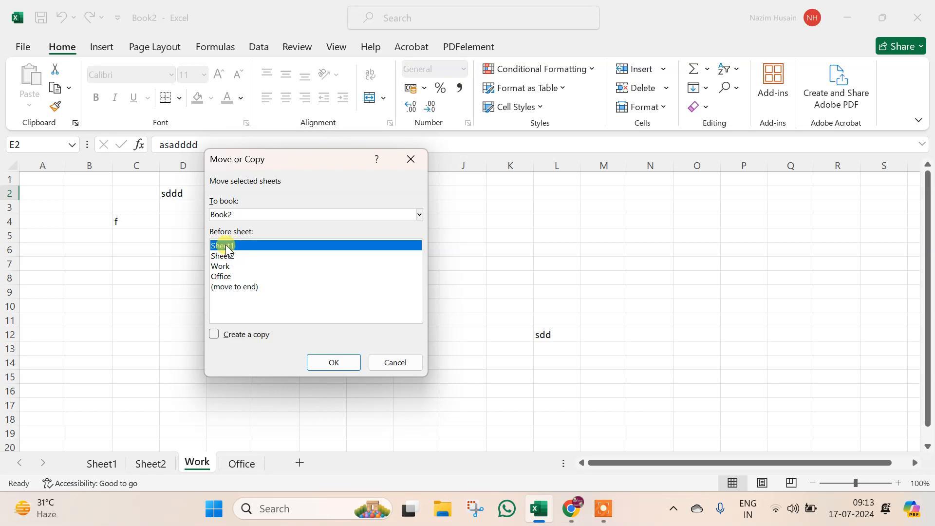
left_click(331, 363)
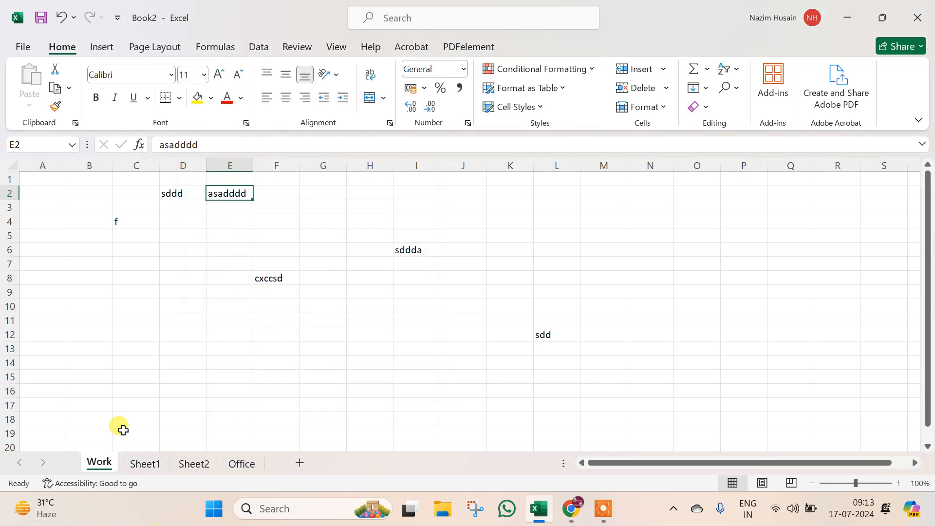
left_click(199, 330)
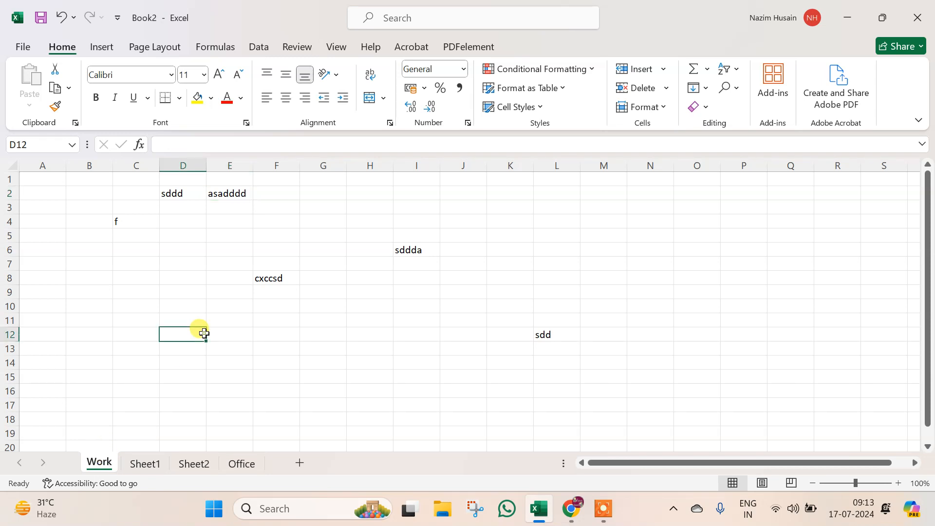
left_click_drag(162, 469, 229, 466)
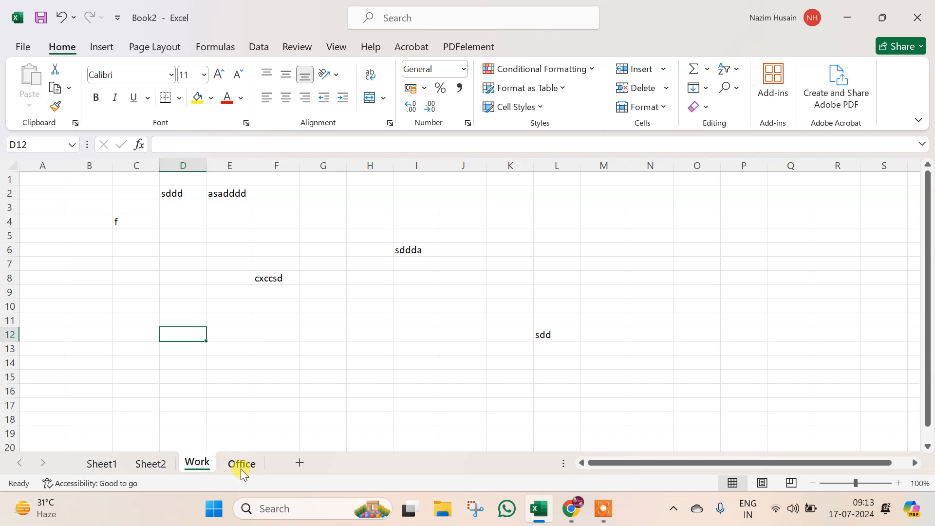
- Copy the Work sheet to a new workbook with Move or Copy and Create a copy ticked
right_click(204, 465)
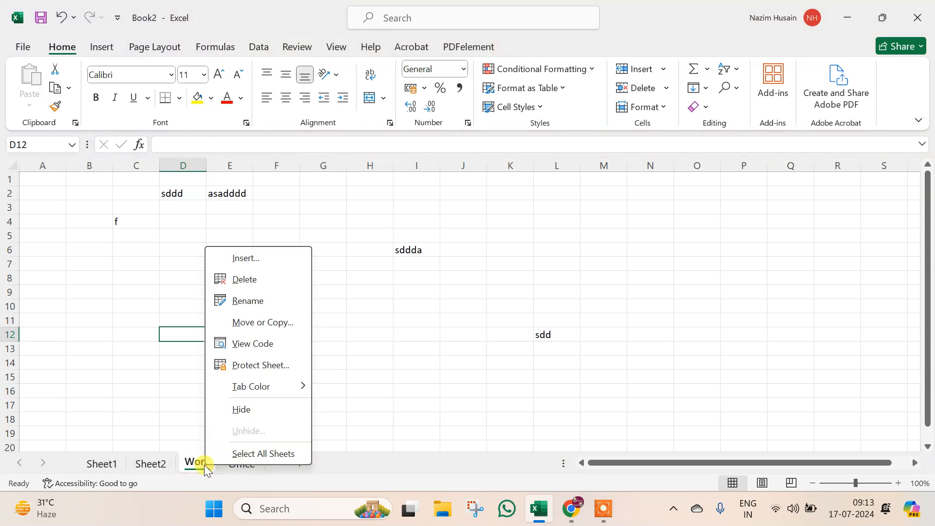
left_click(270, 324)
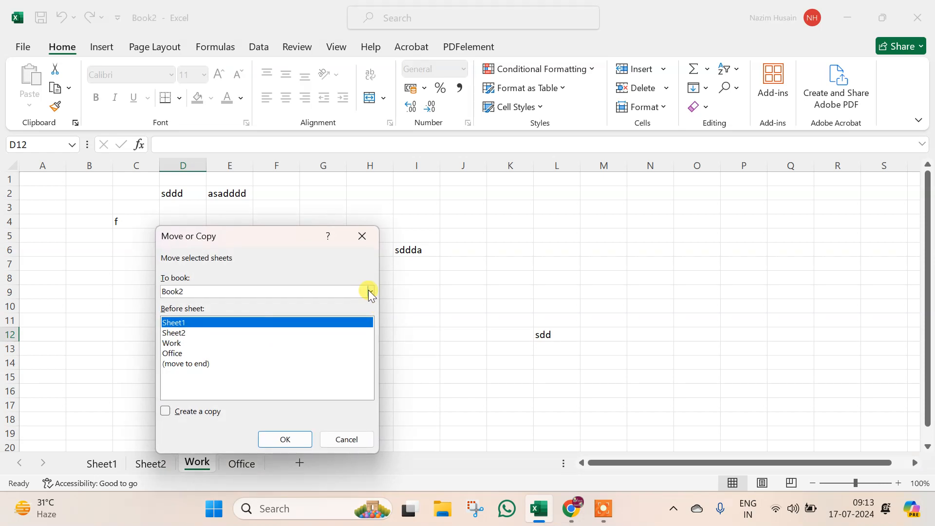
left_click(370, 291)
left_click(251, 312)
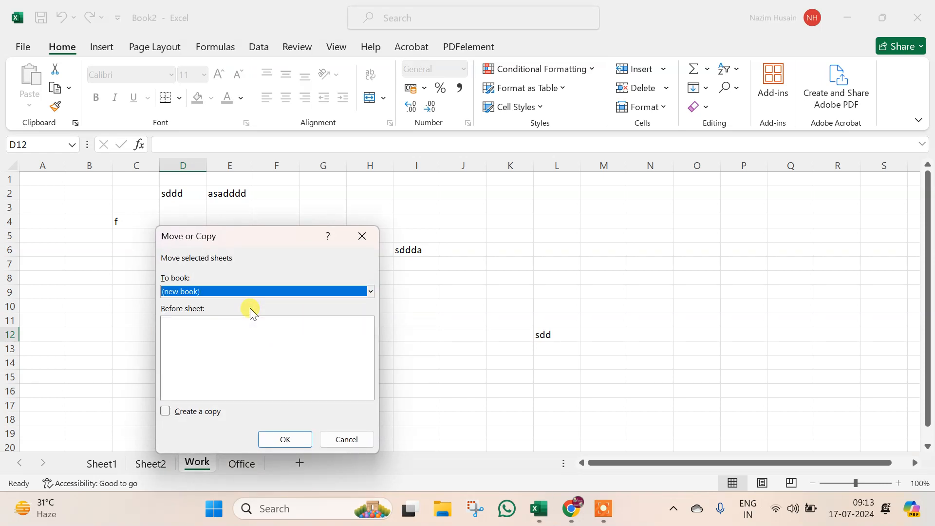
left_click(166, 412)
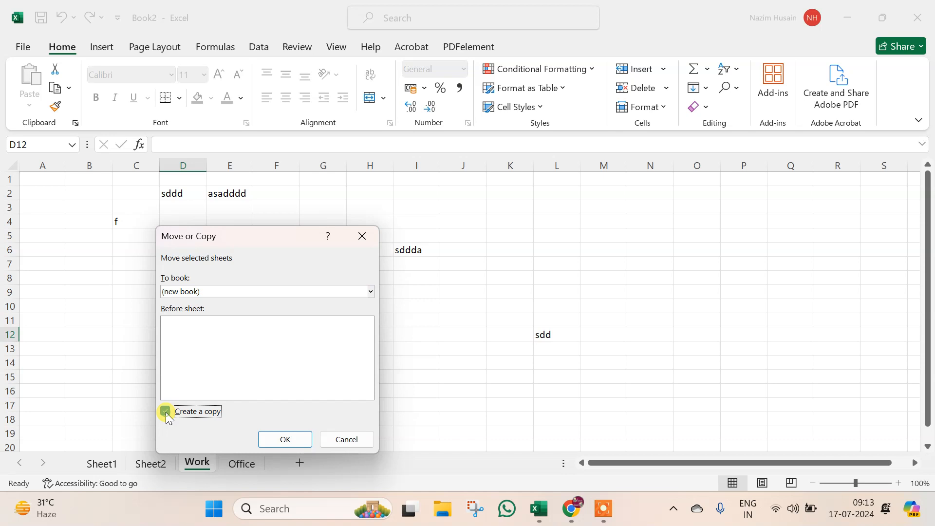
left_click(292, 439)
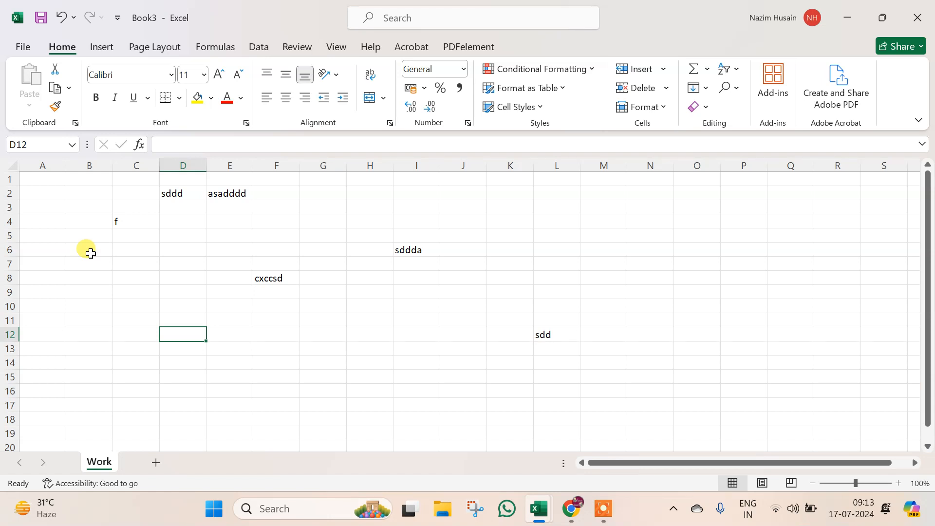
- Close Book3 without saving, then drag Work between Sheet1 and Sheet2 and back
key("alt+F4")
left_click(534, 334)
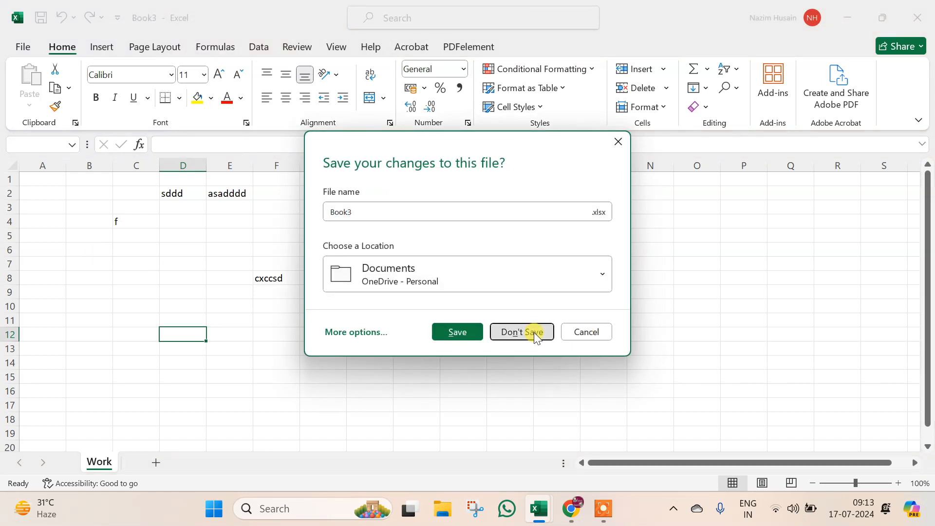
left_click(162, 305)
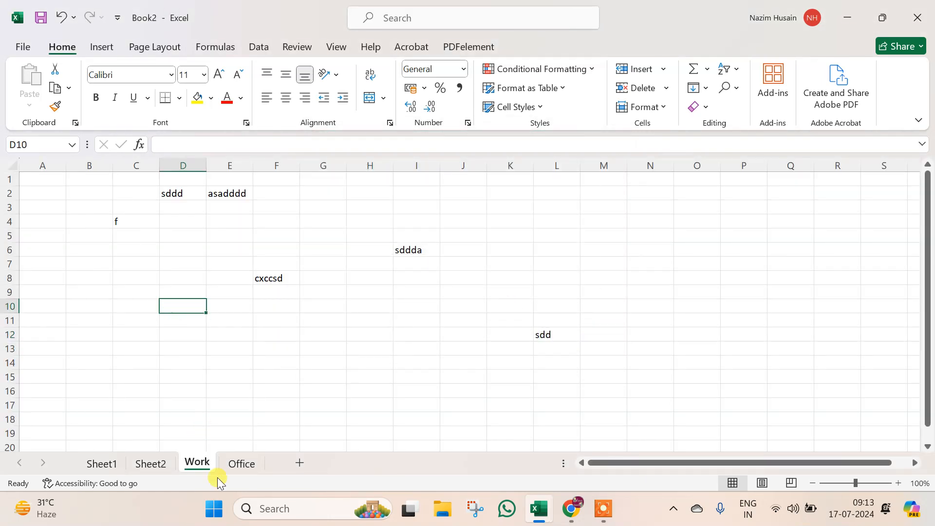
mouse_move(203, 465)
left_mouse_down()
mouse_move(162, 445)
mouse_move(129, 461)
mouse_move(141, 474)
left_mouse_up()
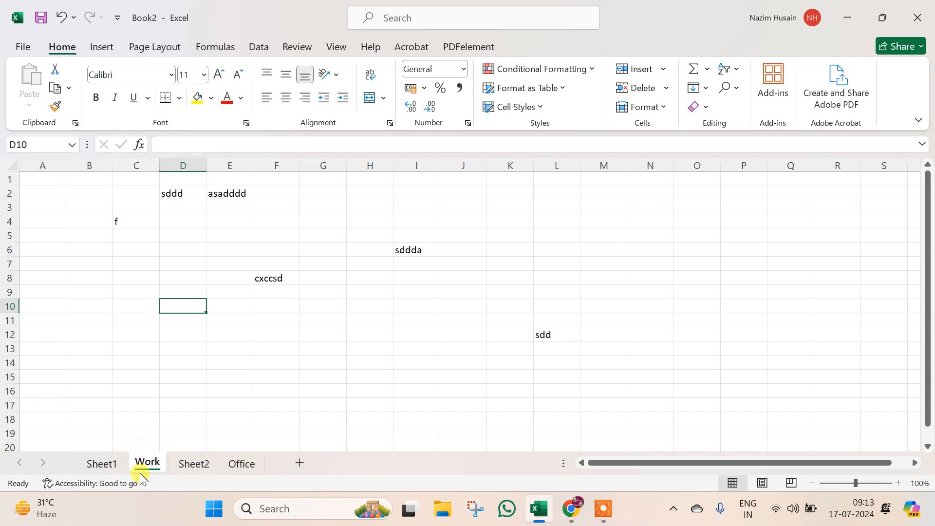
left_click_drag(146, 463, 201, 464)
right_click(202, 465)
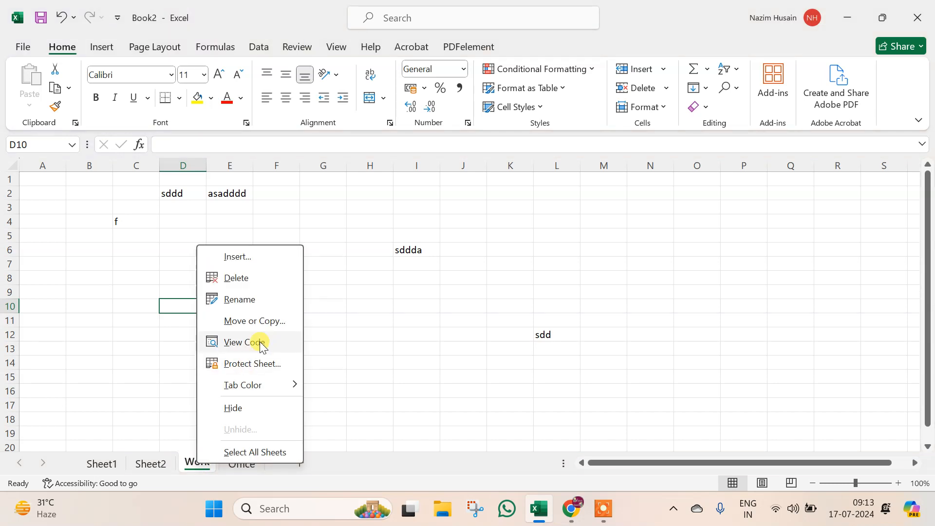
left_click(261, 322)
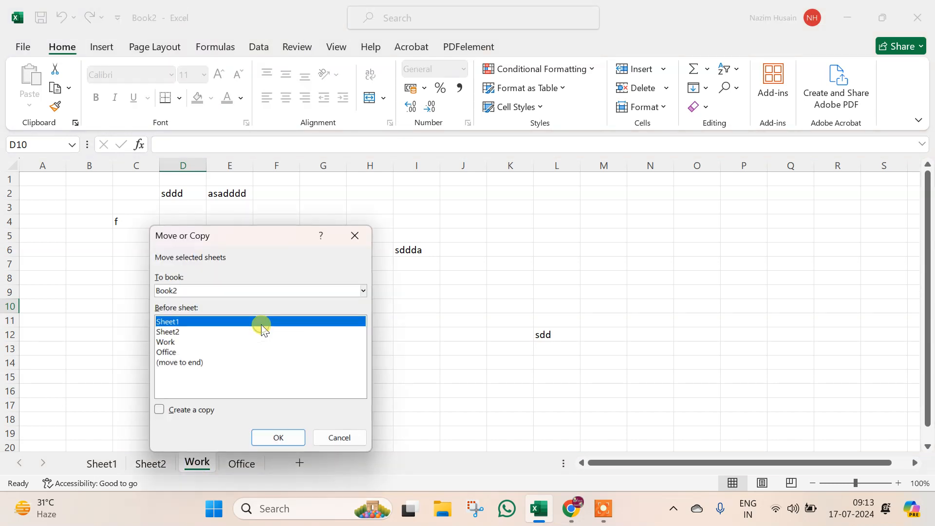
left_click(364, 290)
left_click(204, 306)
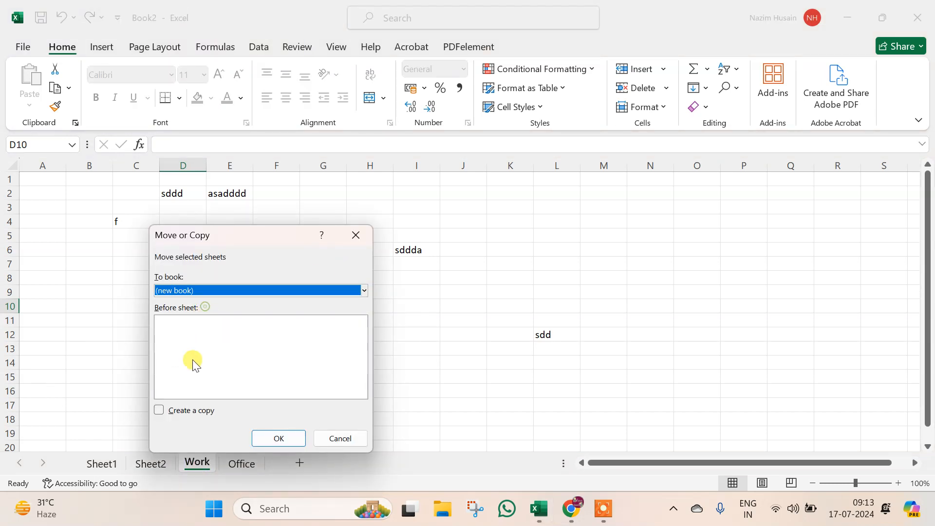
left_click(161, 410)
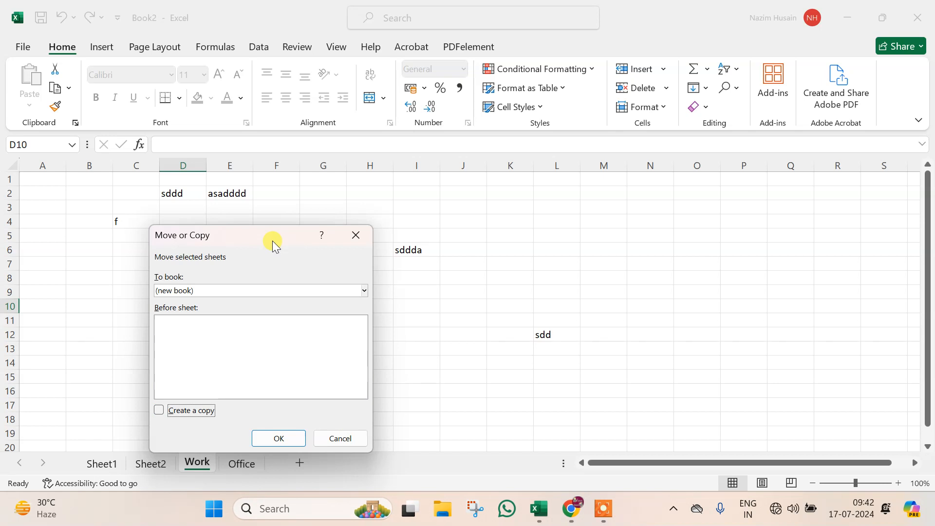
left_click(332, 436)
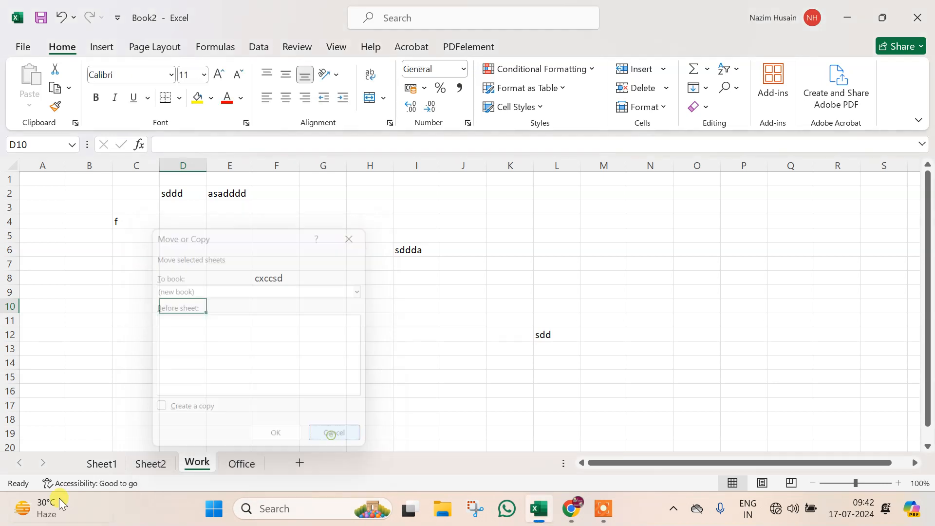
right_click(189, 462)
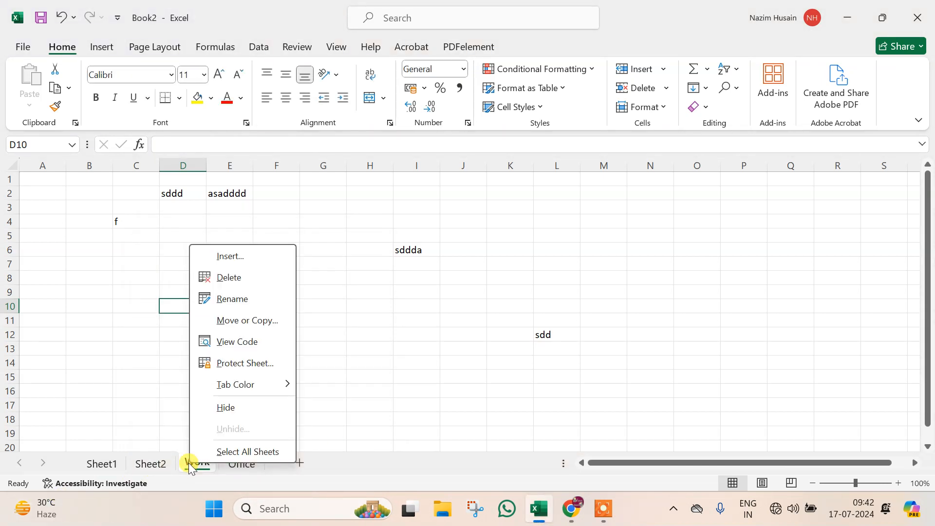
left_click(248, 342)
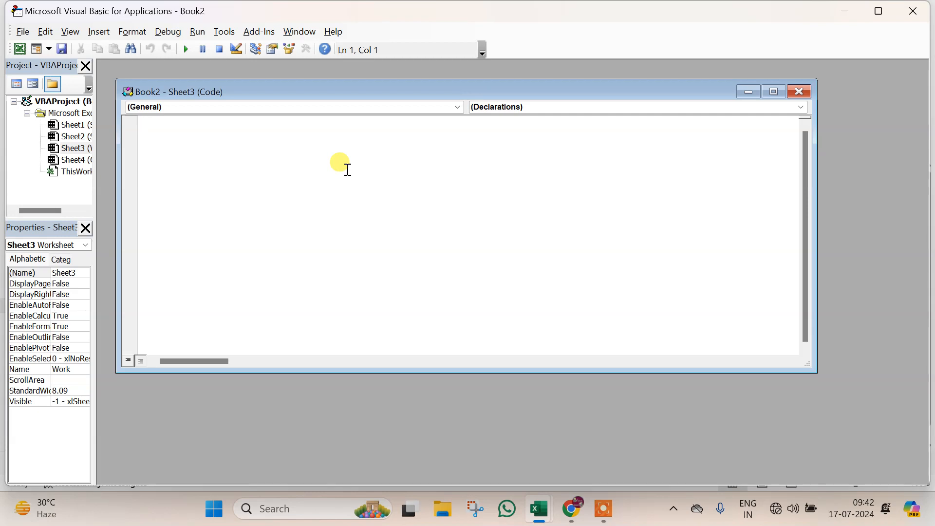
left_click(914, 16)
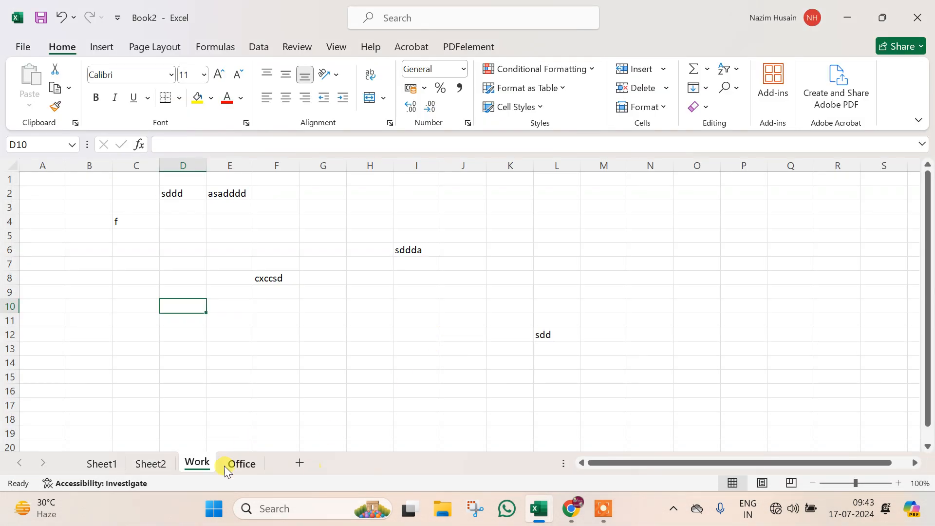
- Protect the Work sheet with a password, confirm it, and test editing cell G10
right_click(194, 464)
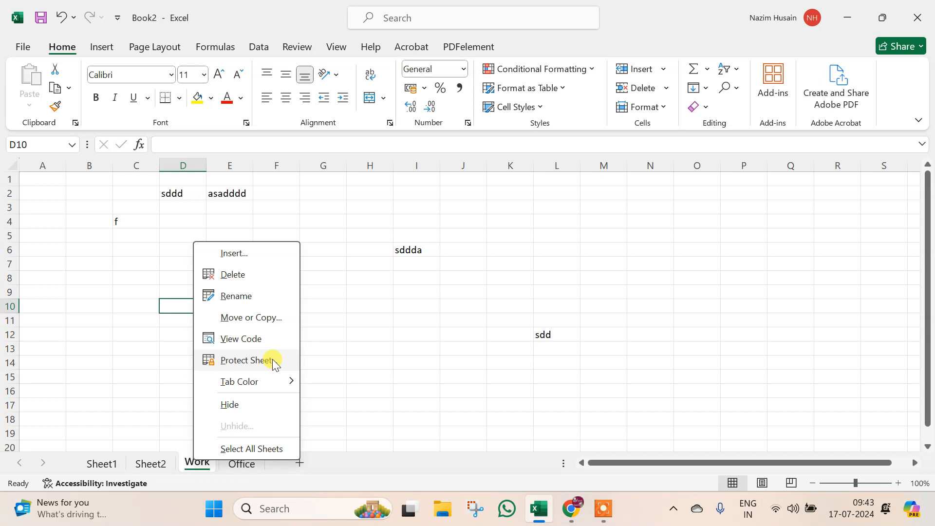
left_click(250, 360)
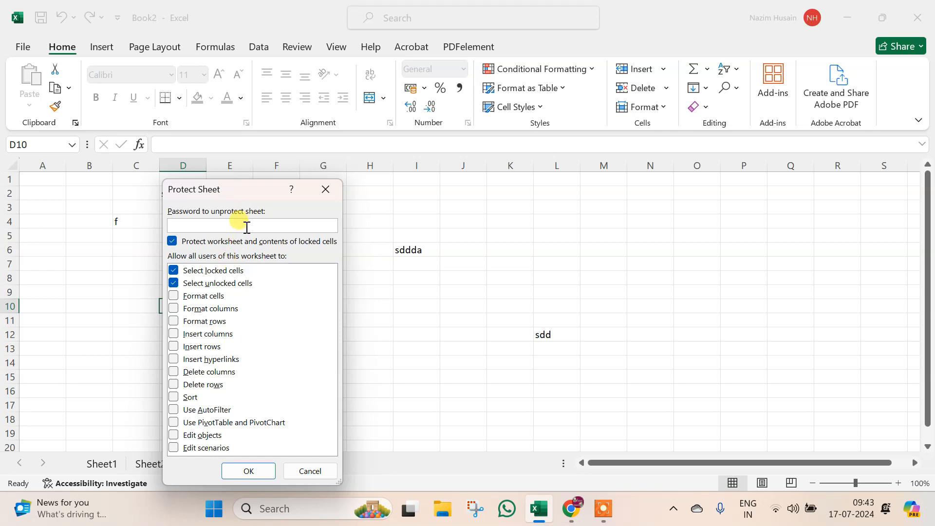
type("123")
left_click(246, 470)
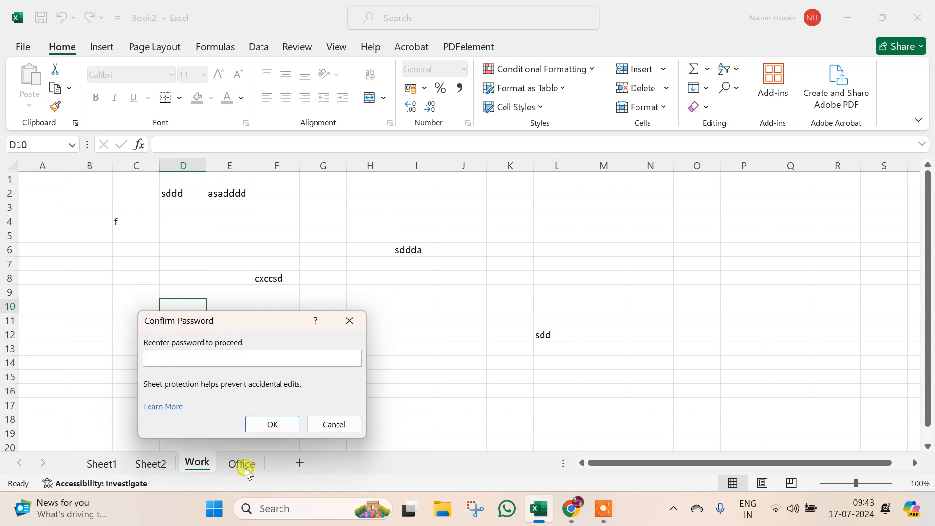
type("123")
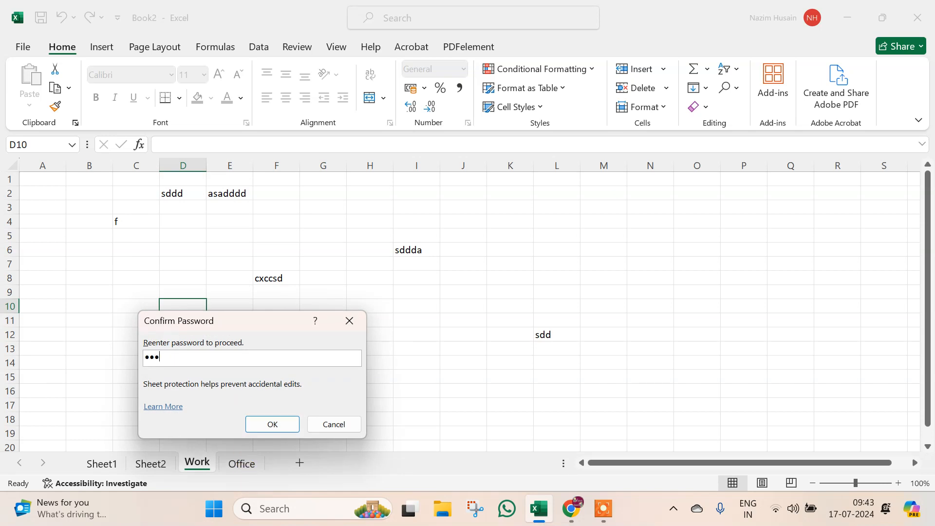
left_click(263, 423)
left_click(265, 278)
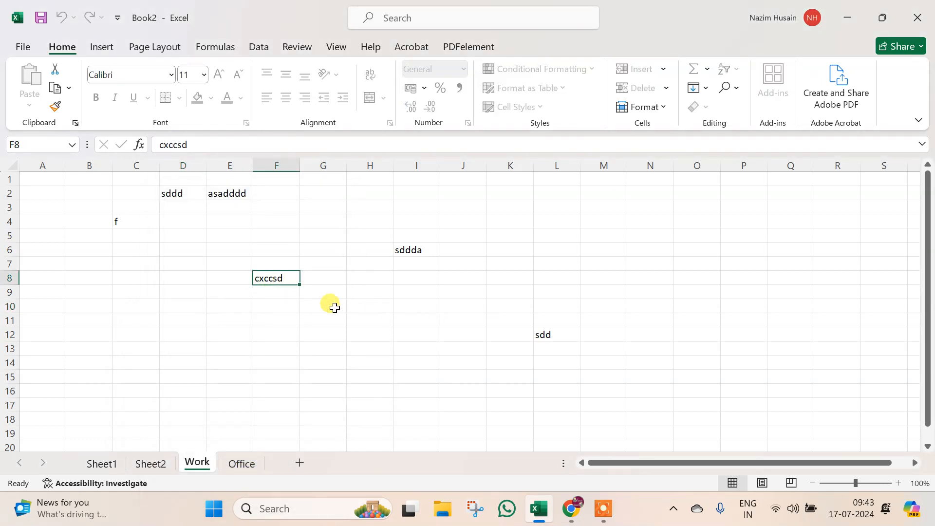
double_click(332, 305)
left_click(473, 291)
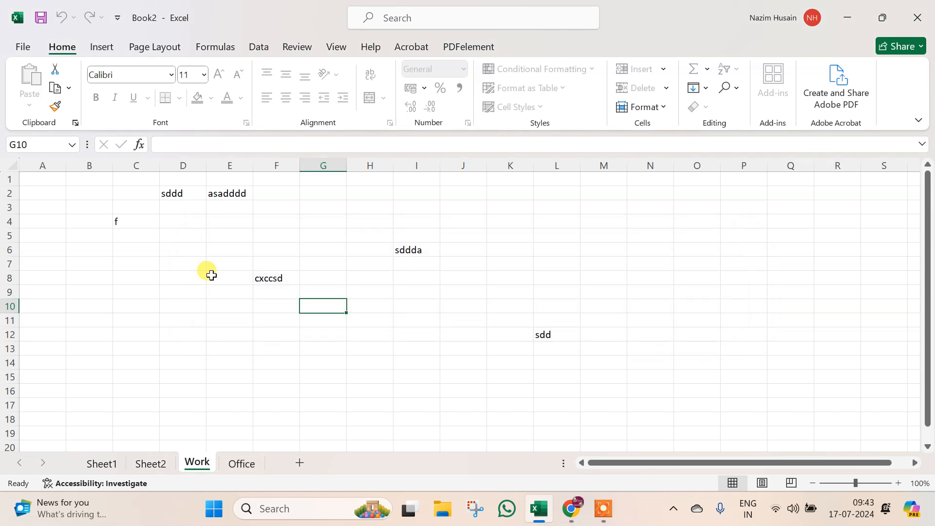
left_click(211, 275)
double_click(211, 275)
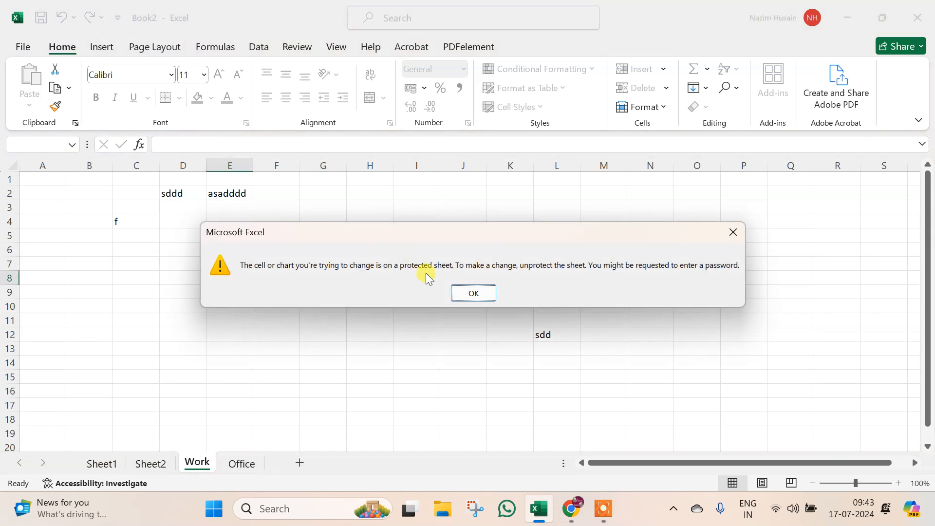
left_click(456, 293)
right_click(216, 166)
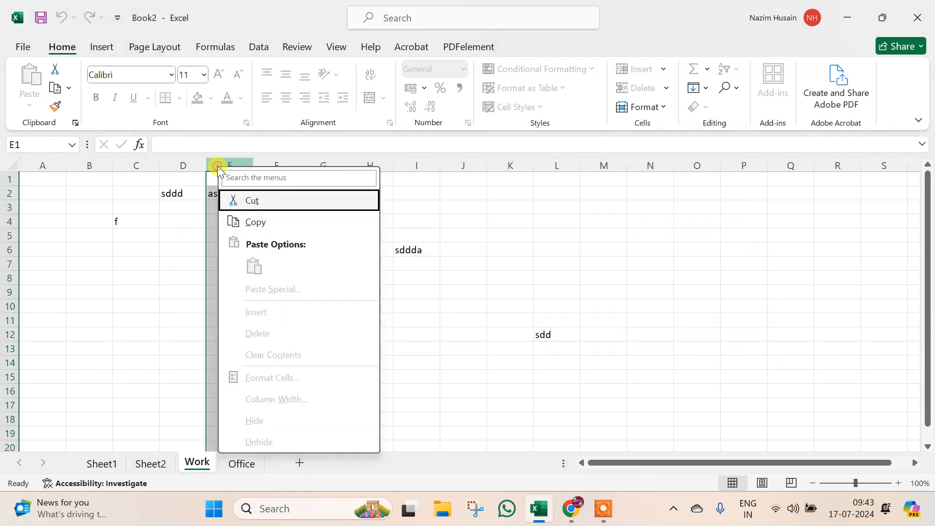
key("Escape")
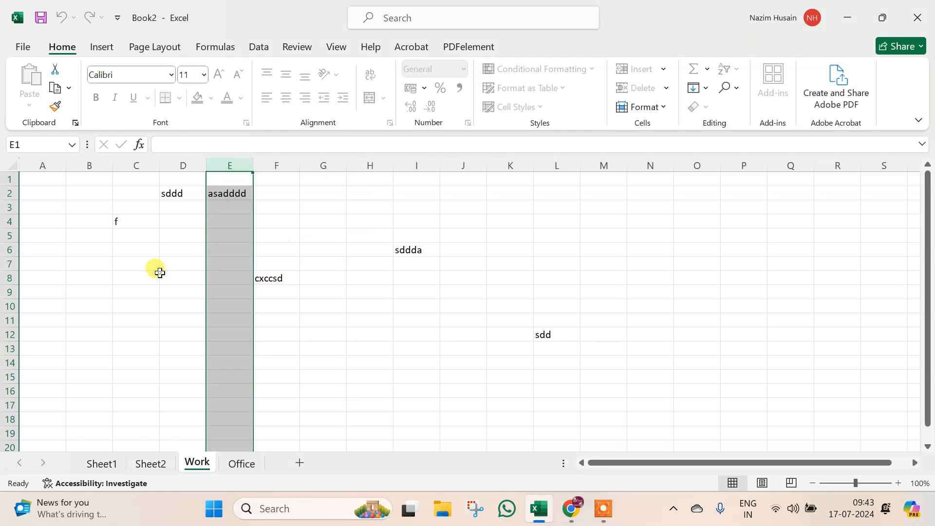
left_click(162, 218)
left_click(137, 220)
left_click_drag(136, 193, 628, 347)
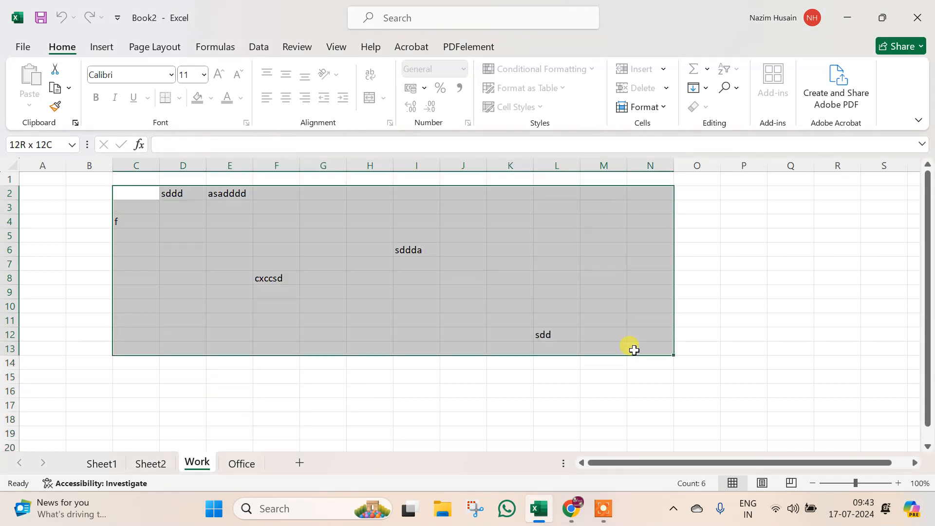
left_click(332, 261)
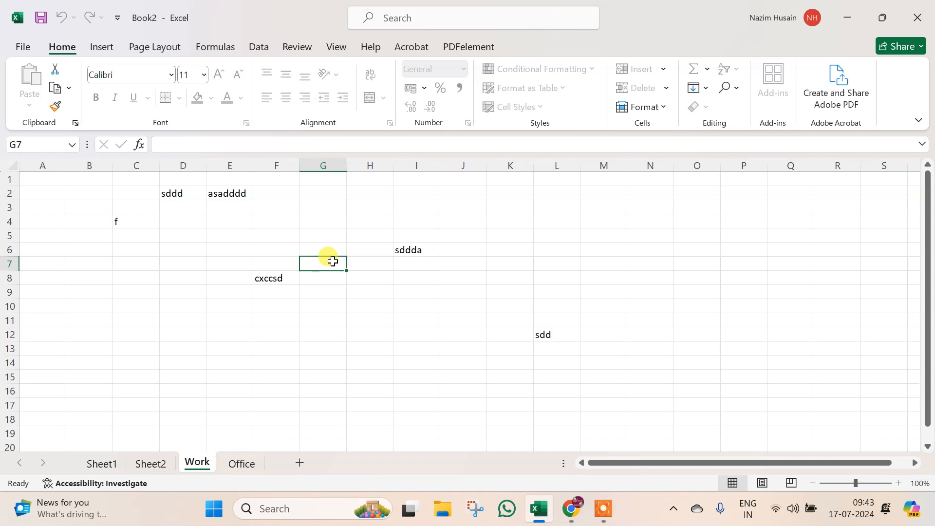
- Unprotect the Work sheet by entering its password
right_click(199, 463)
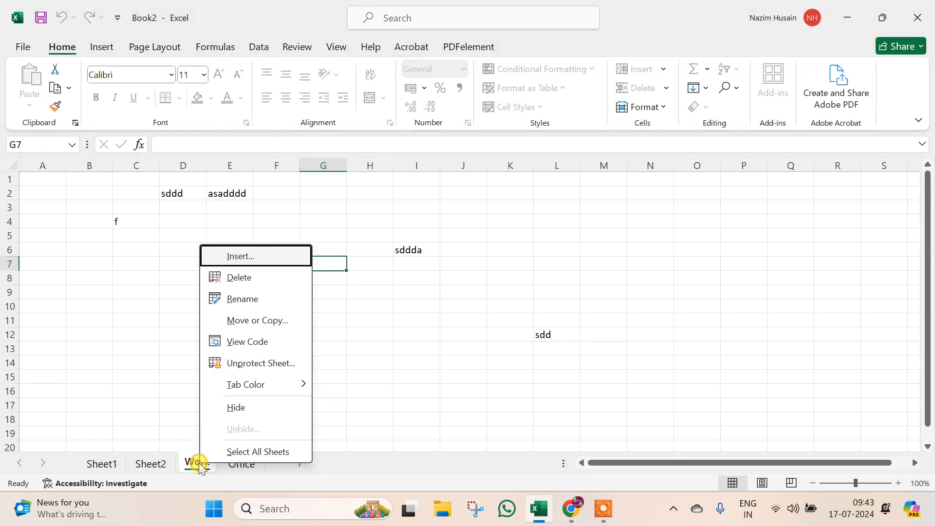
left_click(244, 363)
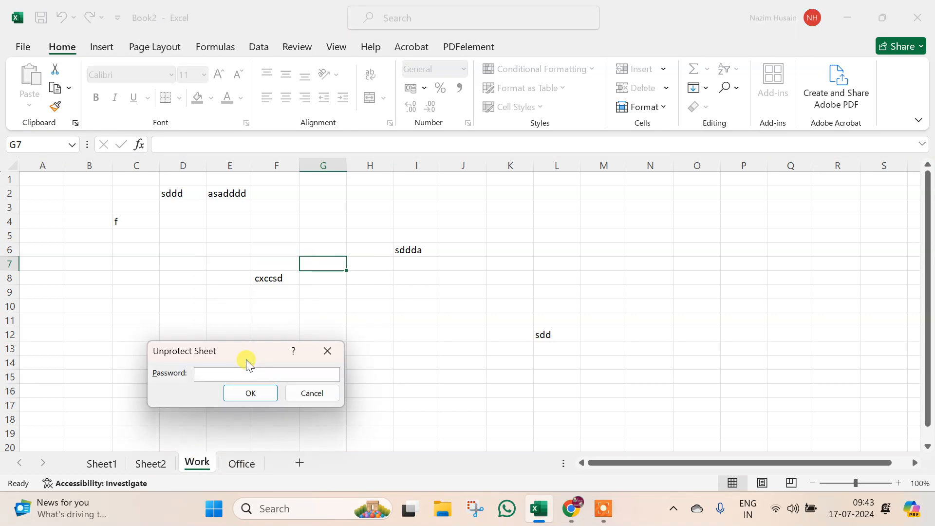
type("123")
left_click(260, 394)
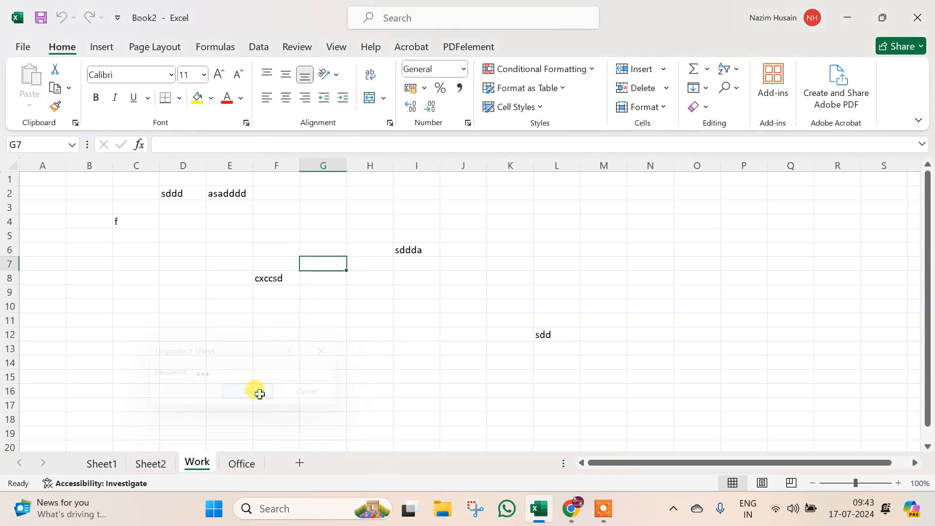
- Type fdfdf in E9, dfdfd in H11 and dfff in H5
left_click(215, 291)
type("fdfdf")
left_click(348, 325)
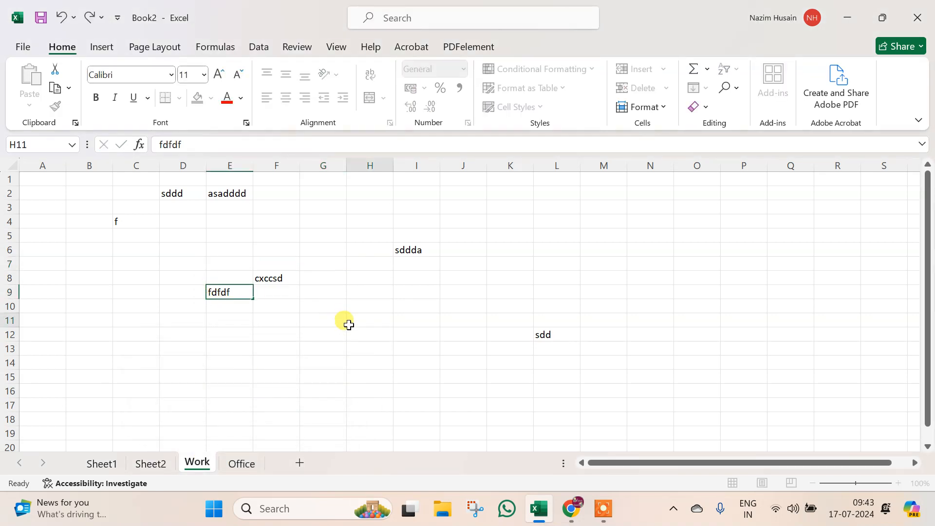
type("dfdfd")
left_click(348, 233)
type("dff")
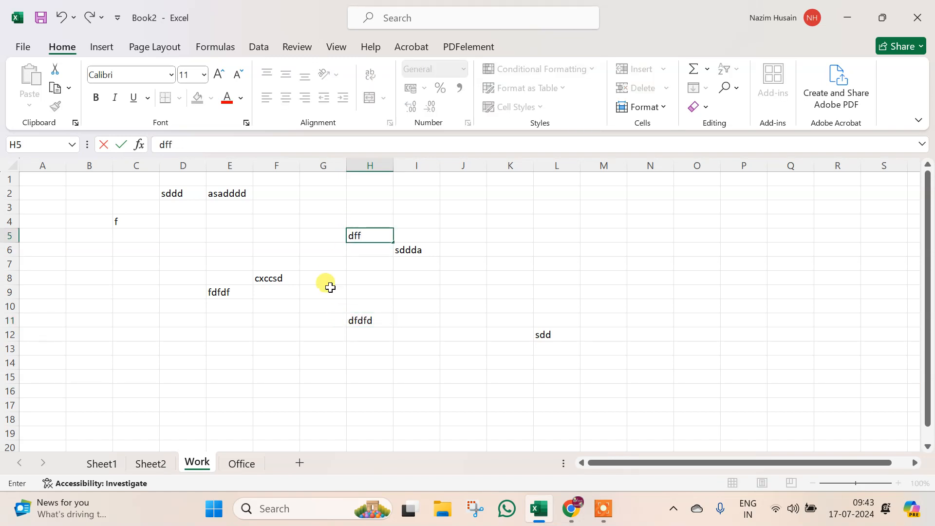
type("f")
- Type ddfdf in G11, and fdfdf in D12 and C8
left_click(304, 321)
type("ddfdf")
left_click(201, 328)
type("fdfdf")
left_click(134, 277)
type("fdfdf")
left_click(197, 464)
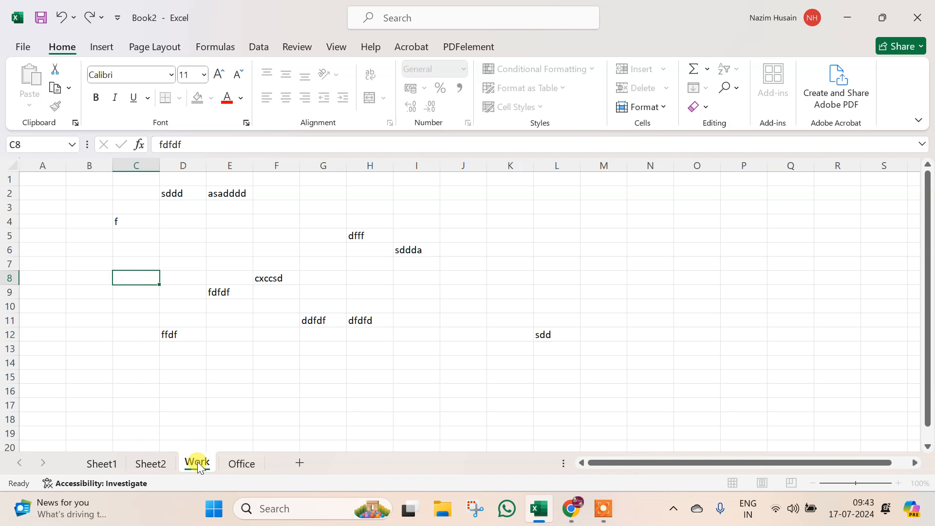
right_click(197, 464)
- Colour the Sheet1 tab red
mouse_move(269, 384)
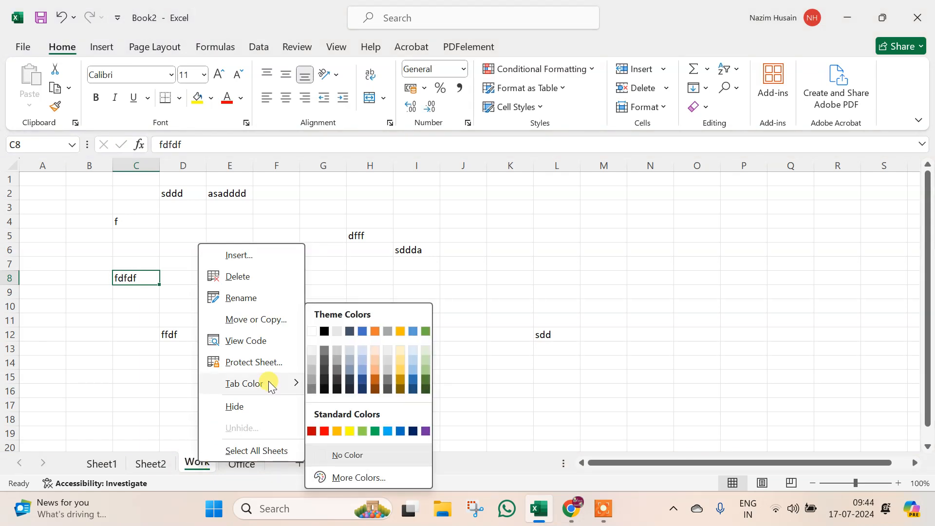
left_click(124, 400)
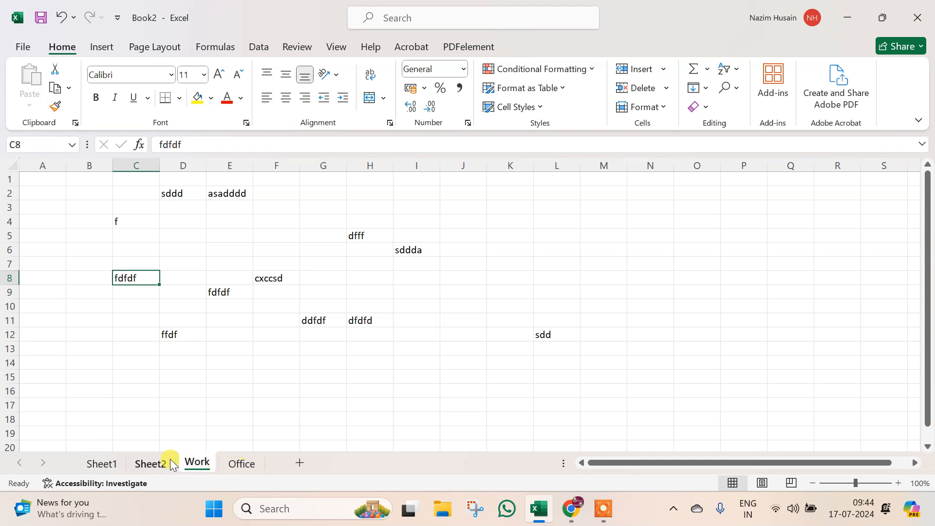
left_click(95, 358)
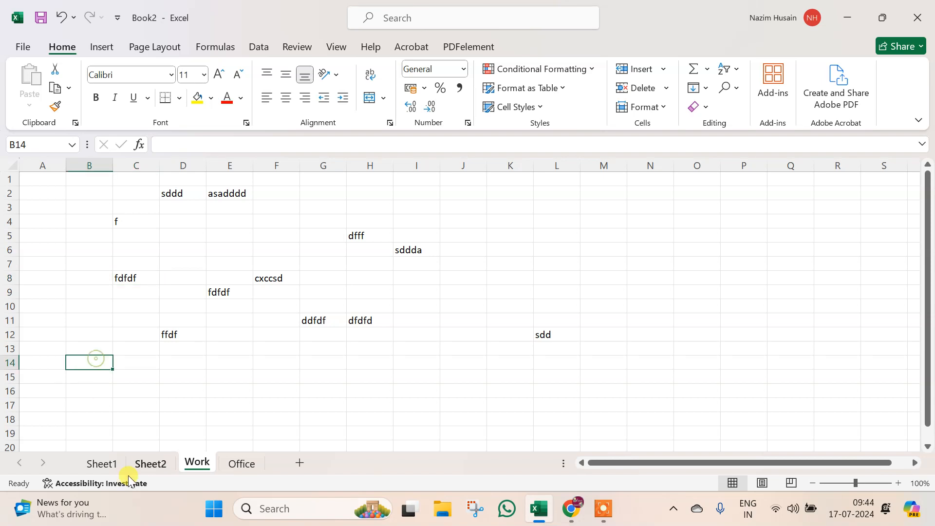
left_click(103, 466)
right_click(103, 467)
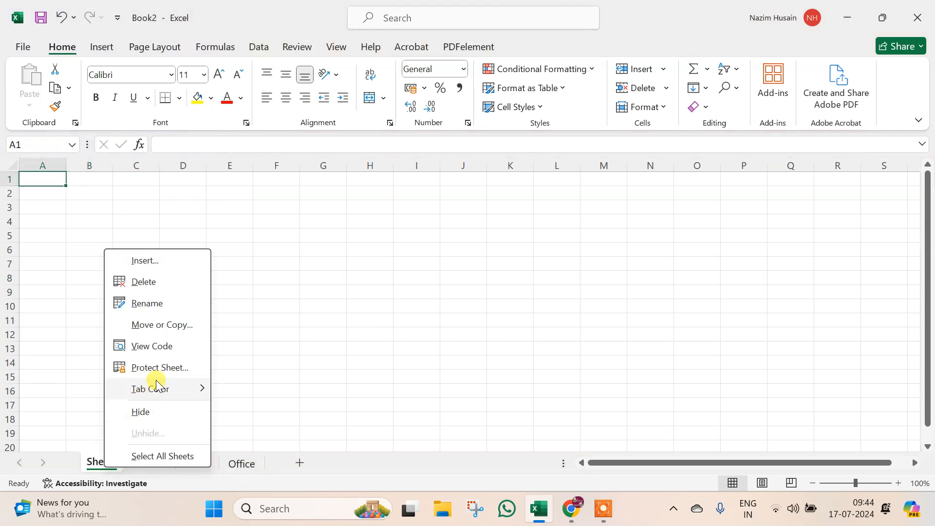
mouse_move(153, 390)
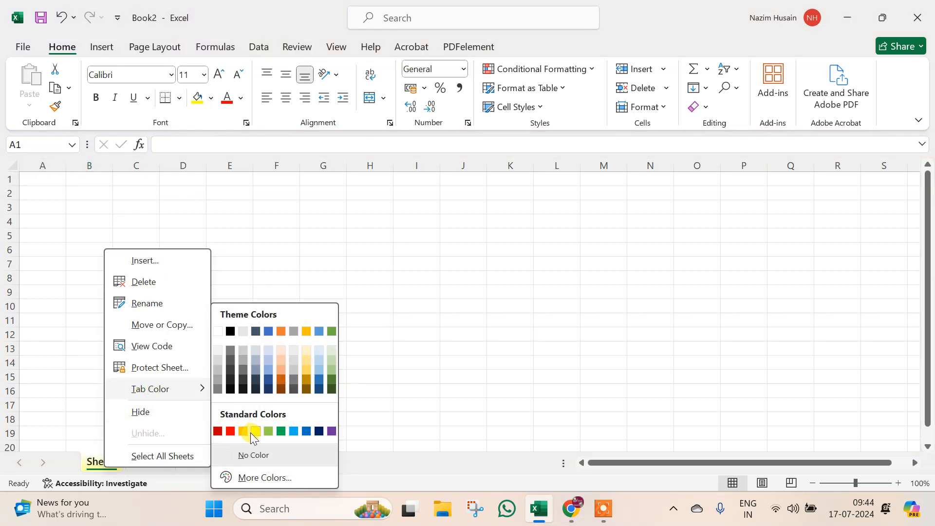
left_click(232, 432)
- Colour the Sheet2 tab green
left_click(132, 365)
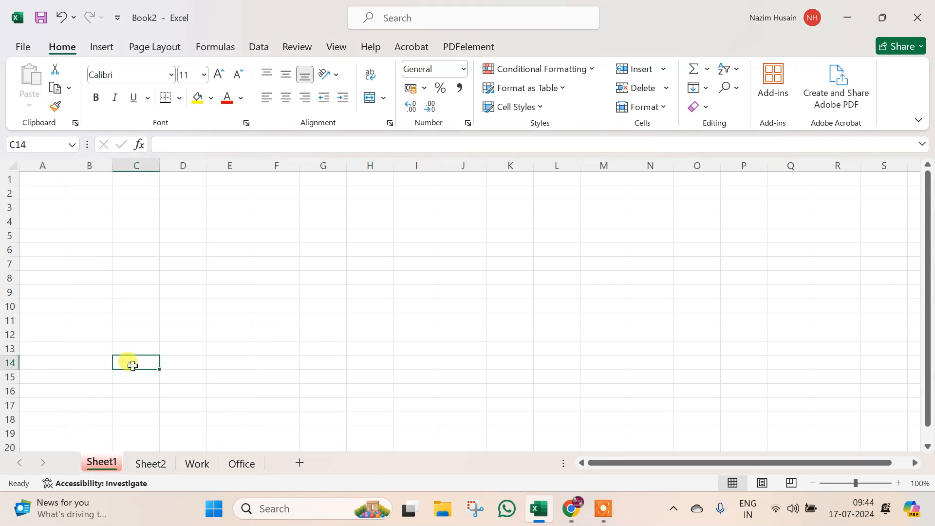
left_click(154, 464)
right_click(153, 464)
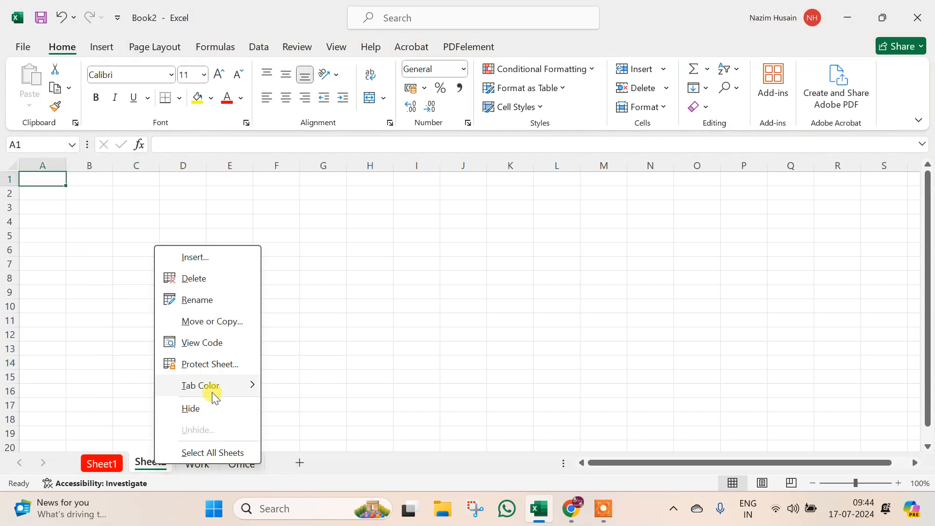
mouse_move(214, 385)
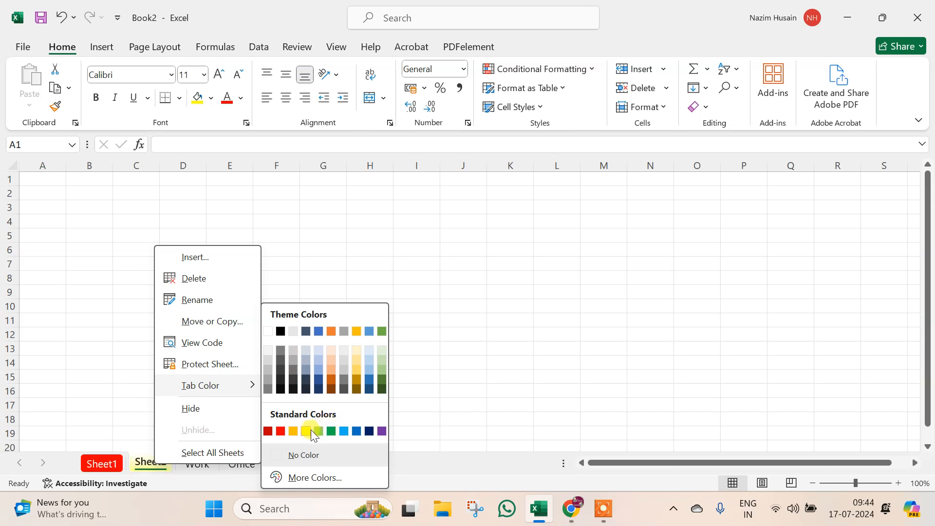
left_click(331, 431)
- Colour the Work tab blue
left_click(117, 292)
left_click(216, 371)
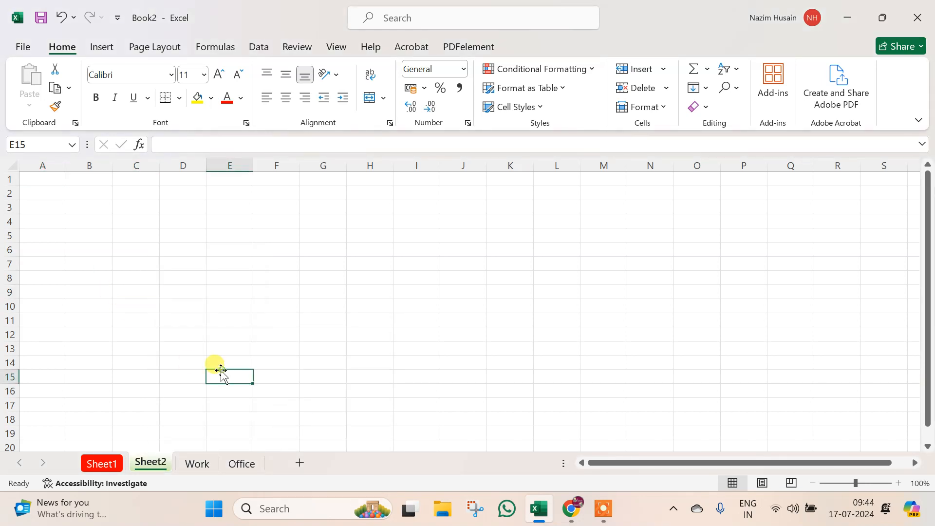
left_click(196, 464)
right_click(196, 464)
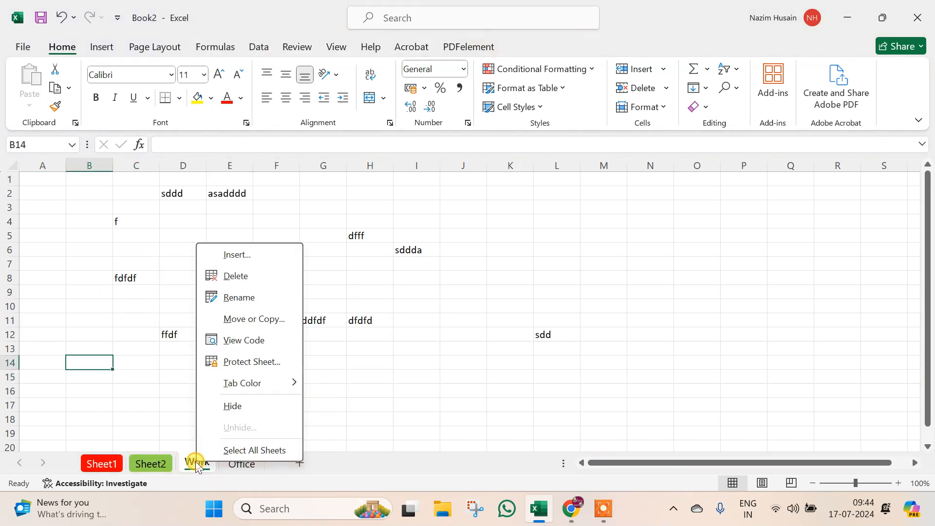
mouse_move(271, 385)
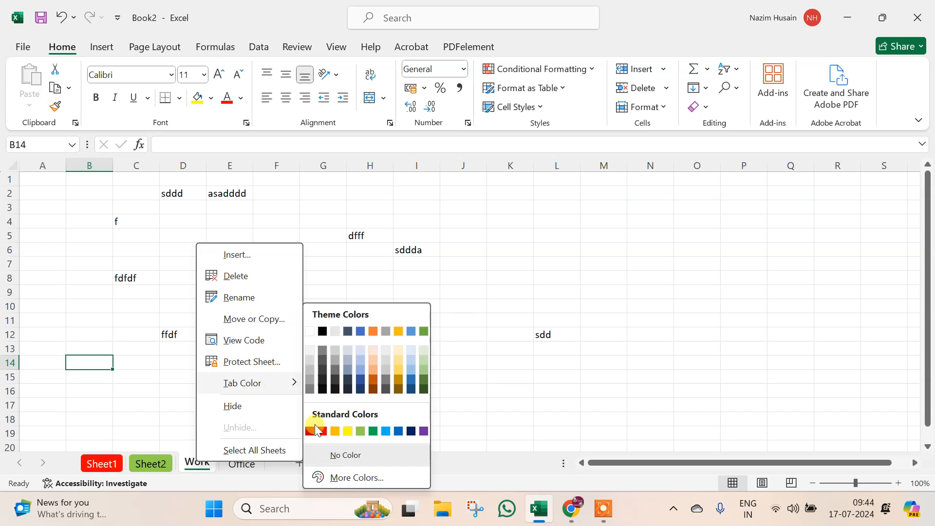
left_click(387, 432)
- Set Sheet1's tab back to No Color, removing the red
left_click(323, 378)
left_click(243, 462)
left_click(106, 275)
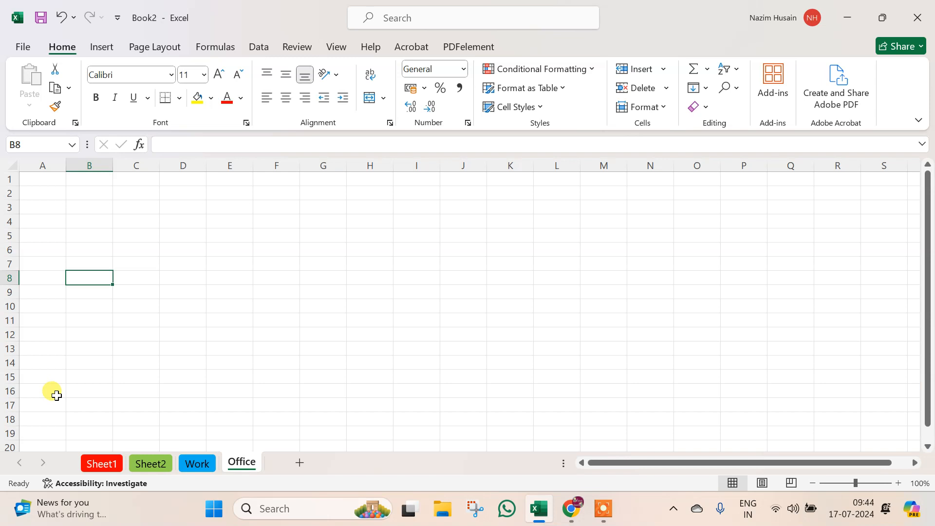
right_click(104, 468)
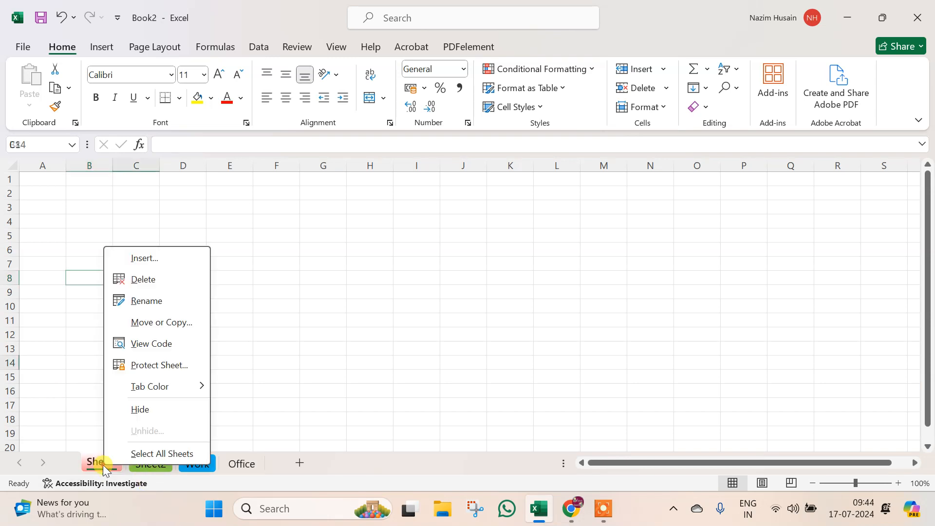
mouse_move(148, 393)
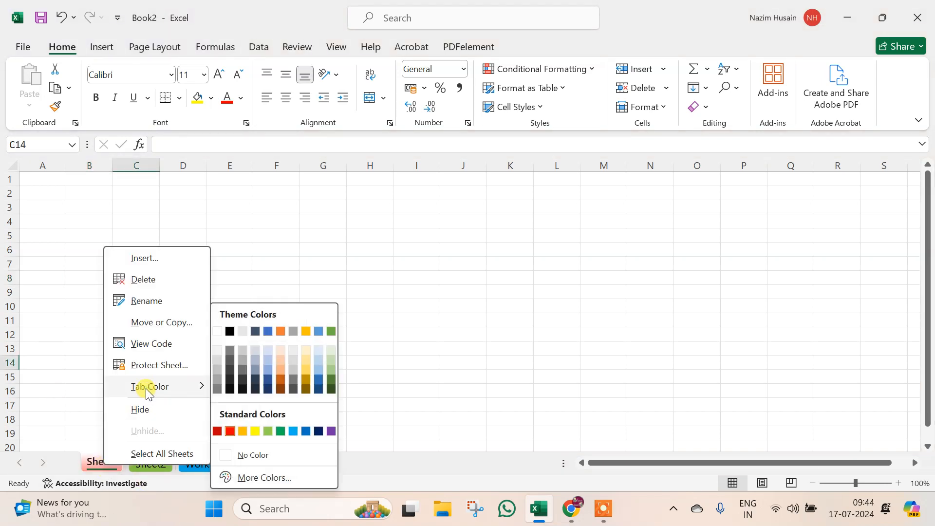
left_click(287, 451)
- Look over Sheet2 and Sheet1, then return to the Work sheet
left_click(274, 363)
left_click(170, 461)
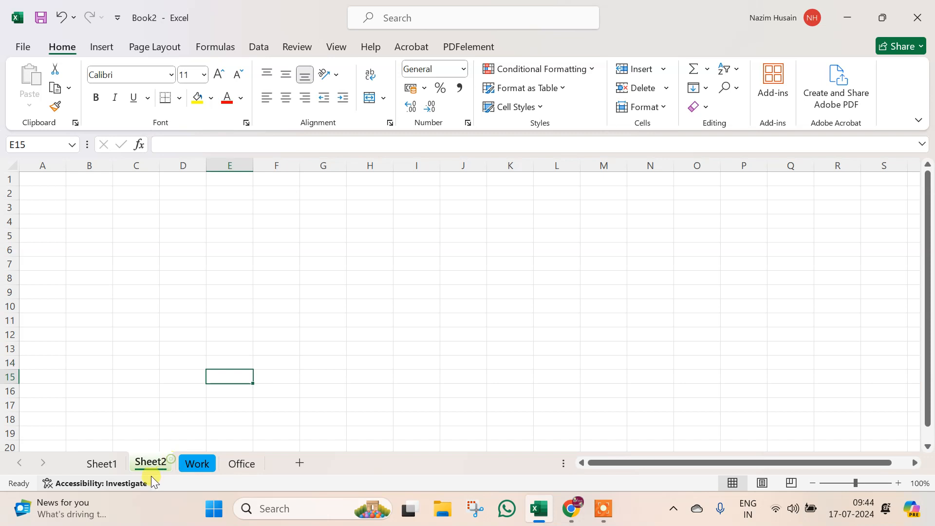
left_click(246, 430)
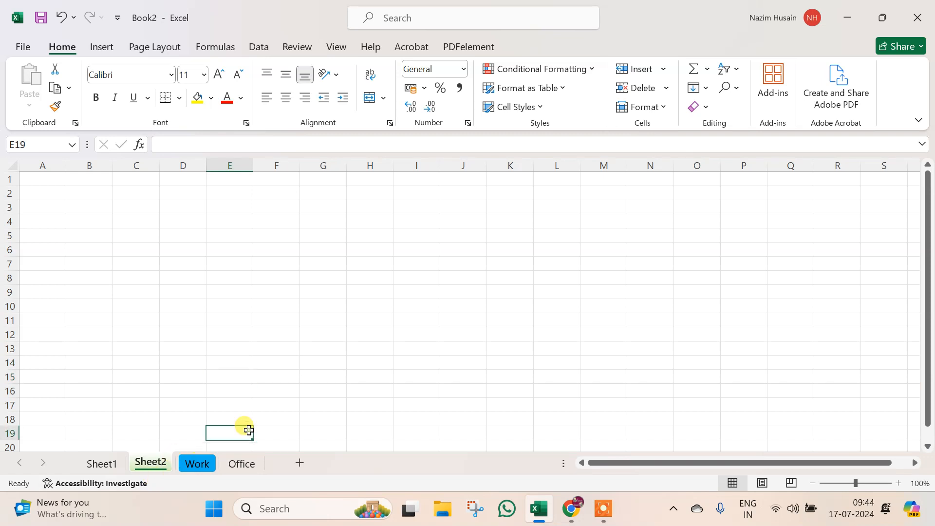
left_click(100, 464)
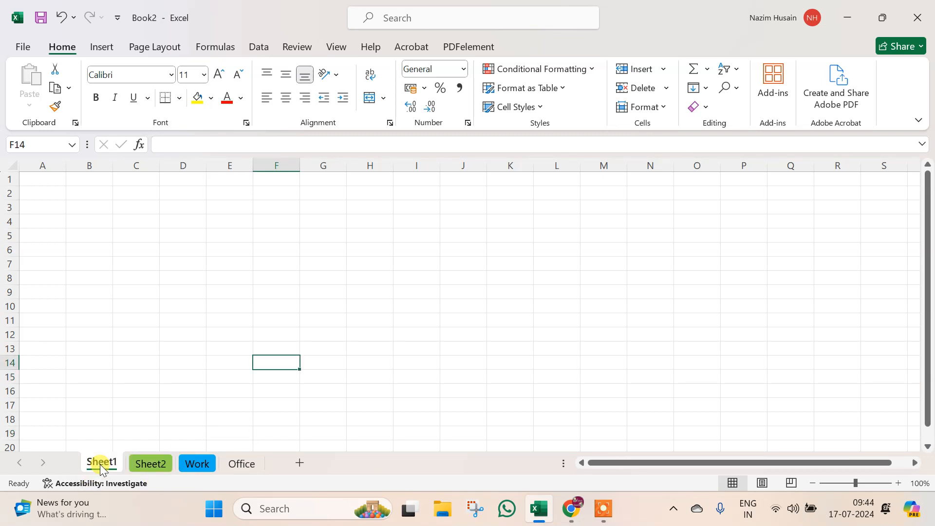
right_click(100, 463)
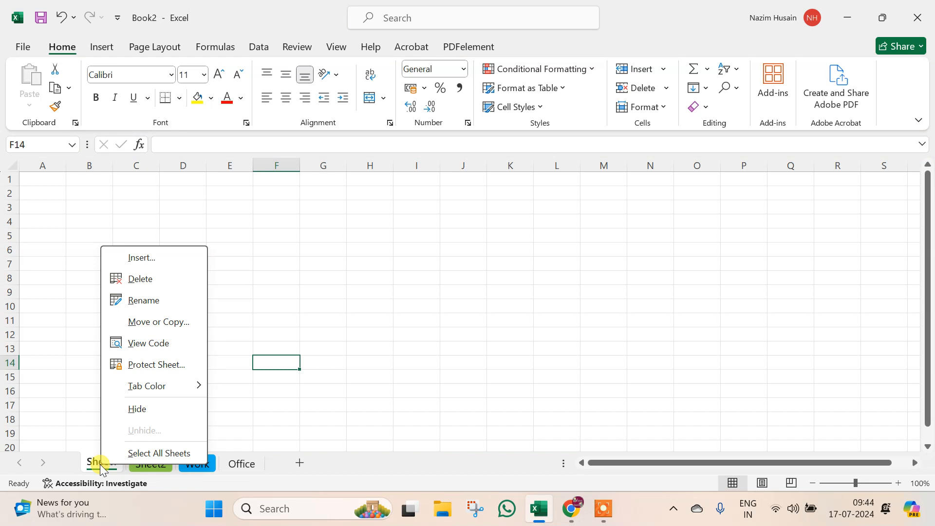
left_click(271, 399)
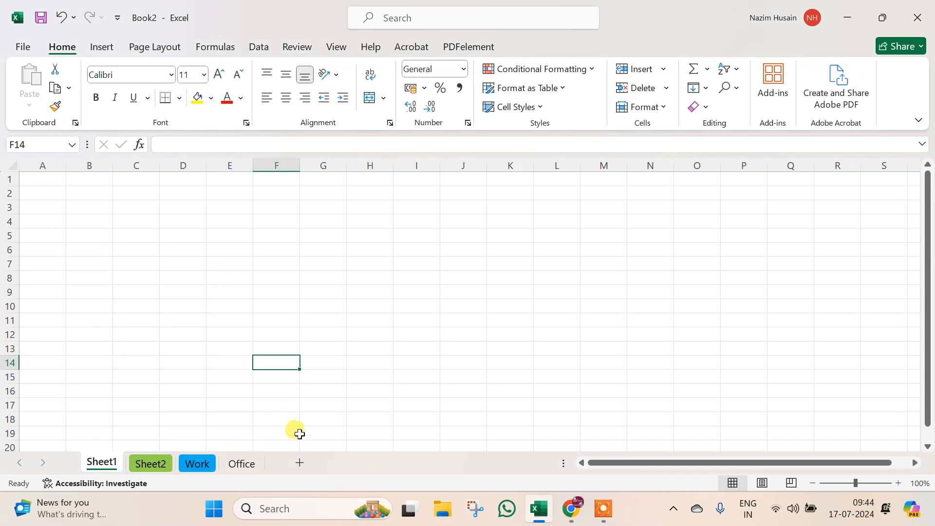
left_click(163, 292)
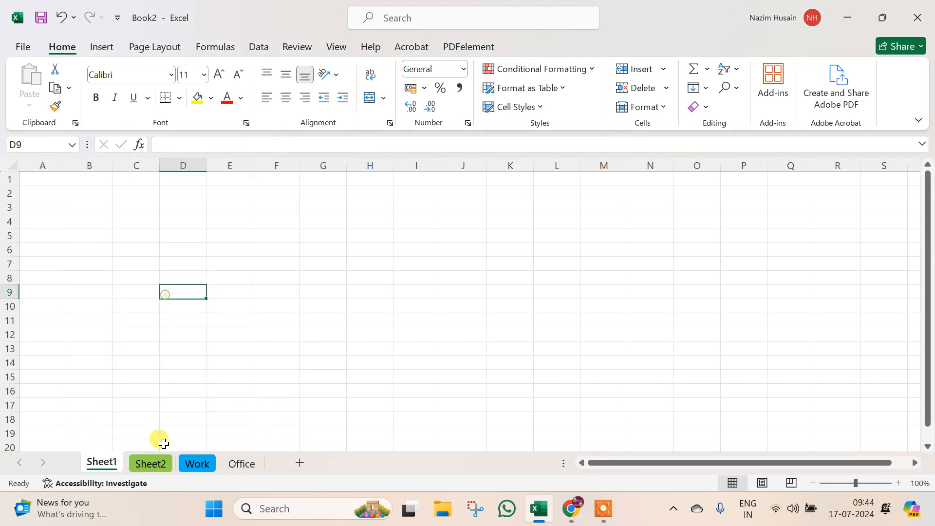
left_click(193, 465)
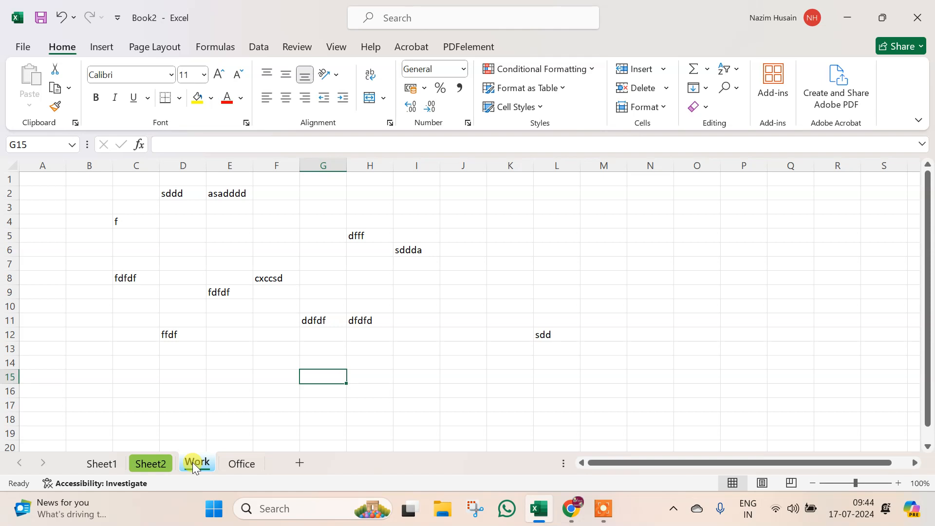
- Hide the Work sheet from its tab menu
right_click(193, 466)
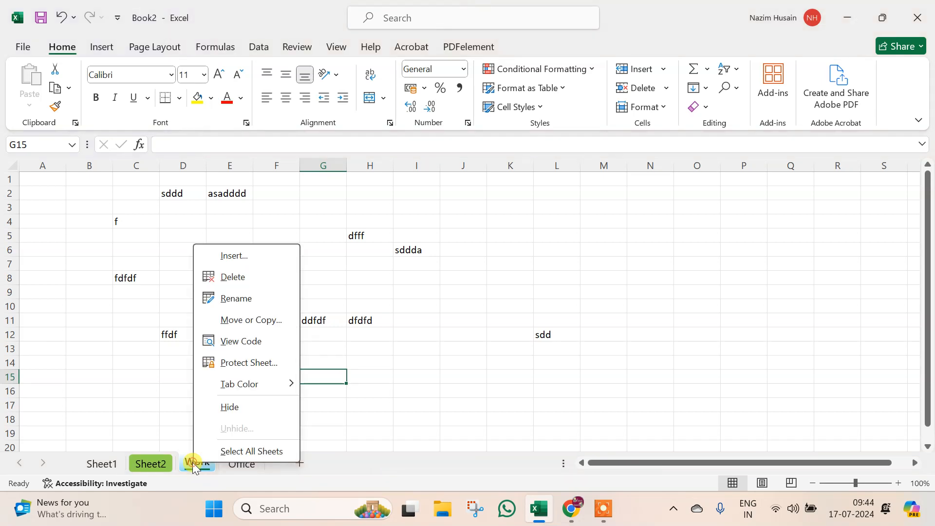
left_click(229, 408)
left_click(229, 408)
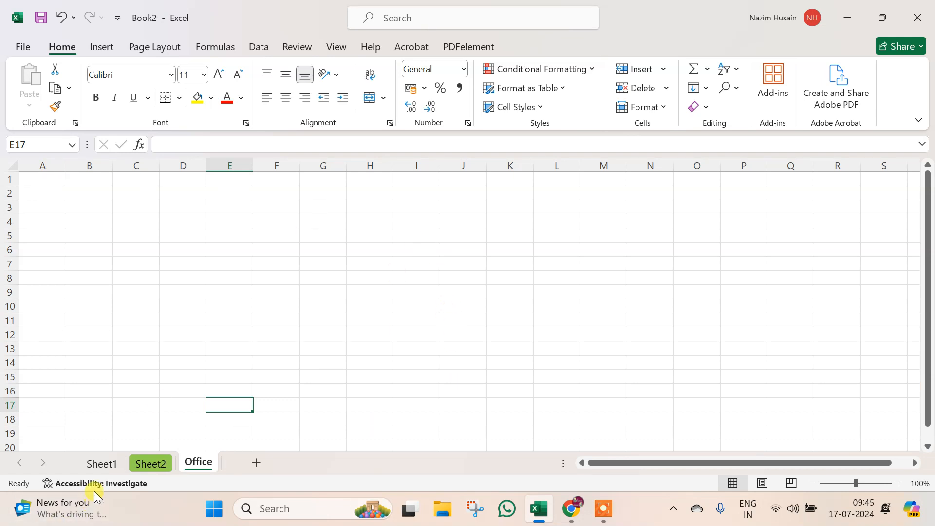
- Hide the Office sheet, leaving only Sheet1 and Sheet2 visible
right_click(133, 466)
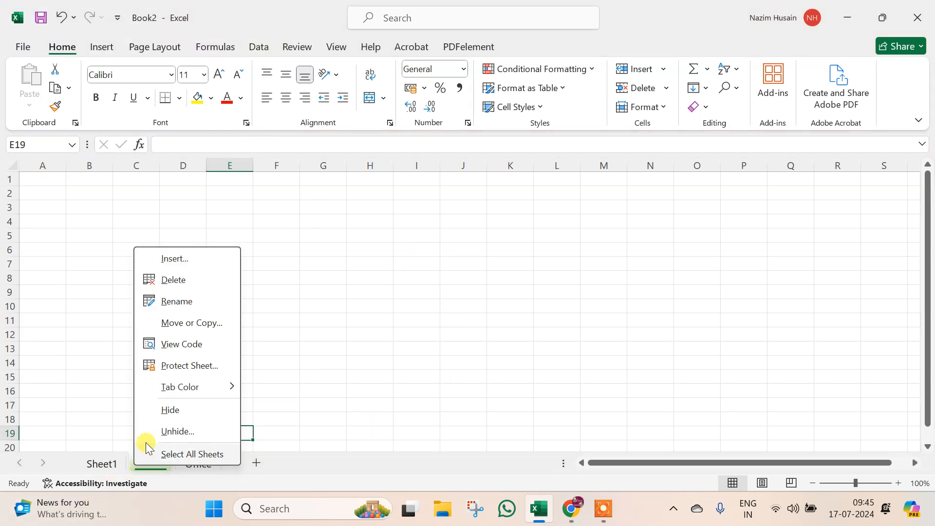
key("Escape")
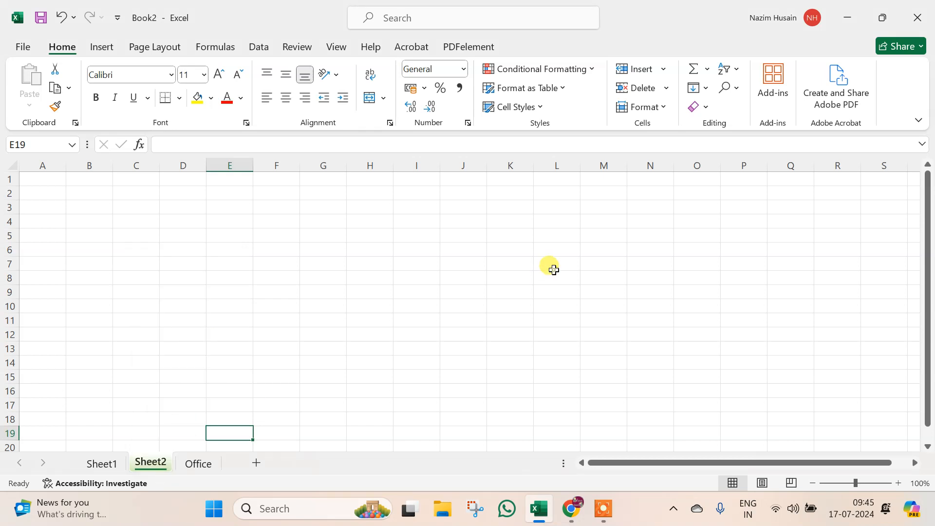
right_click(186, 465)
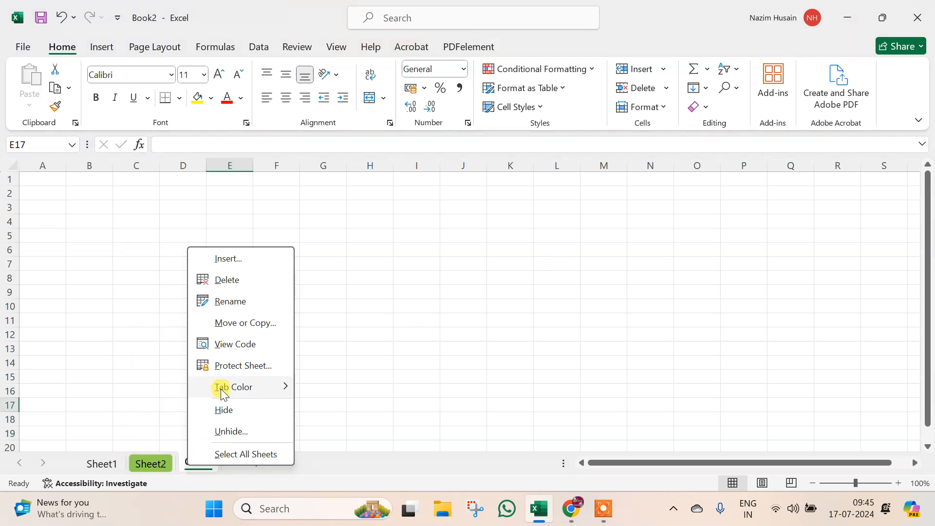
left_click(225, 411)
left_click(214, 337)
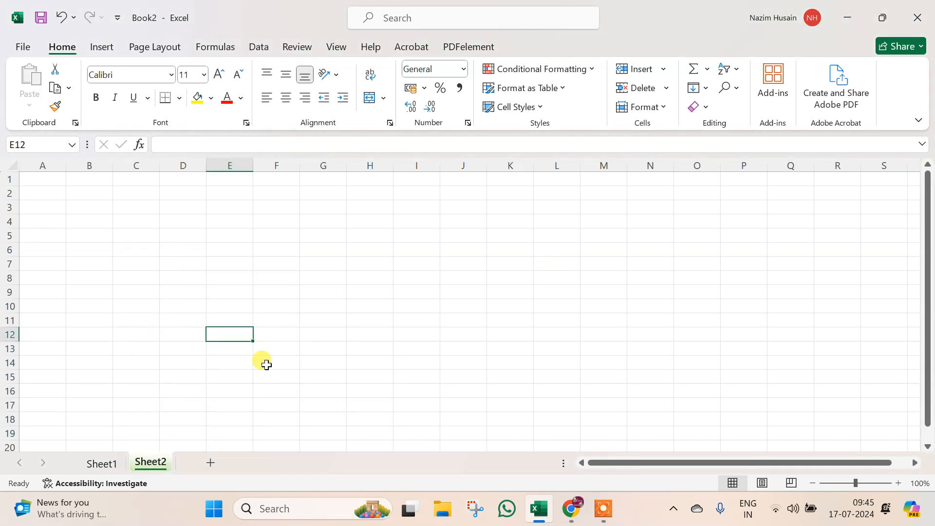
- Unhide Work and Office together from the Unhide list, then group Office with Work
right_click(144, 463)
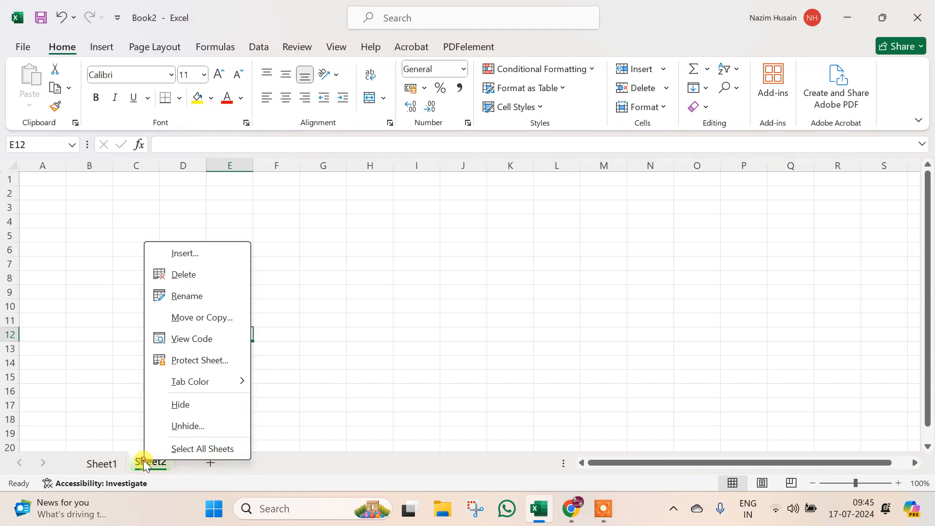
left_click(187, 426)
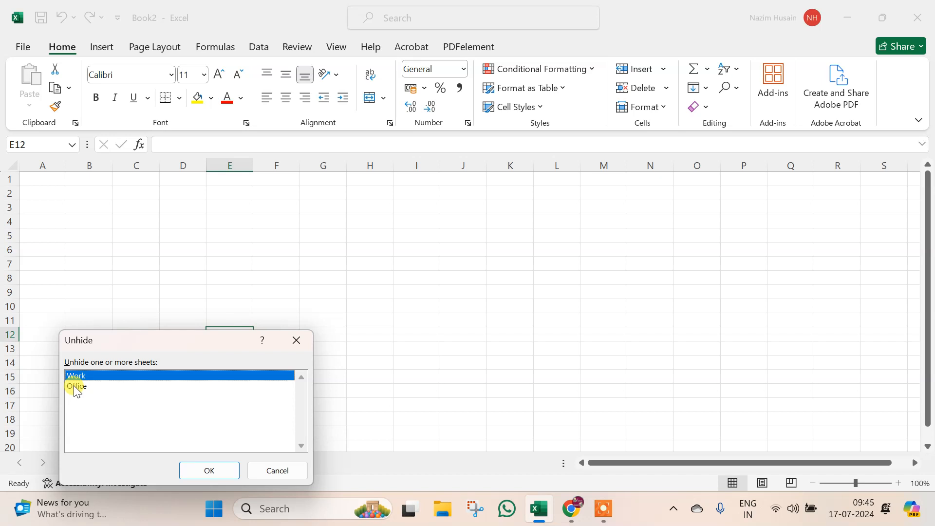
left_click(76, 386, "ctrl")
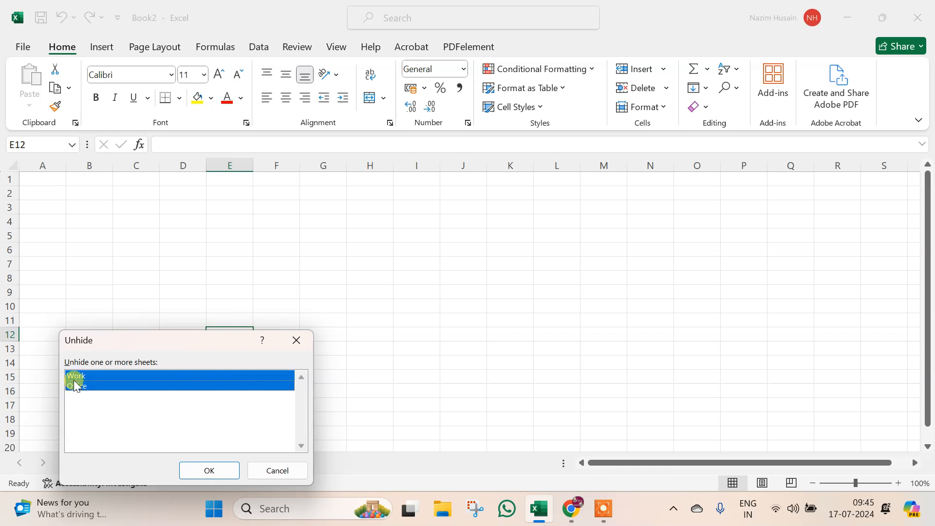
left_click(201, 474)
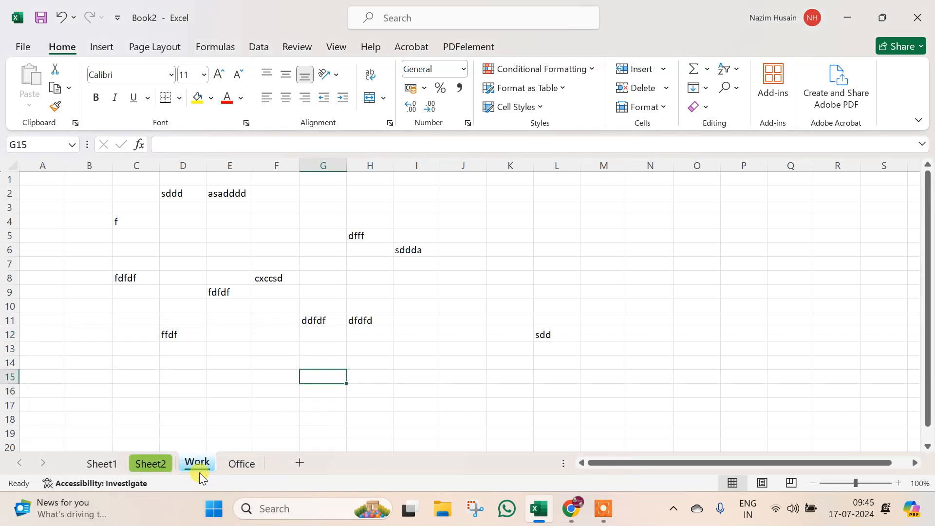
left_click(240, 462, "ctrl")
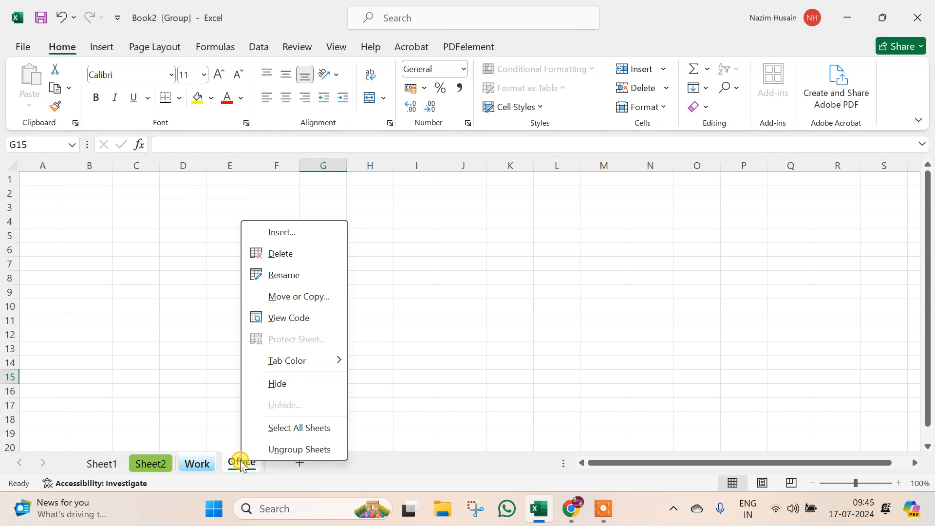
- Hide the grouped Work and Office sheets, then unhide only Work
left_click(310, 383)
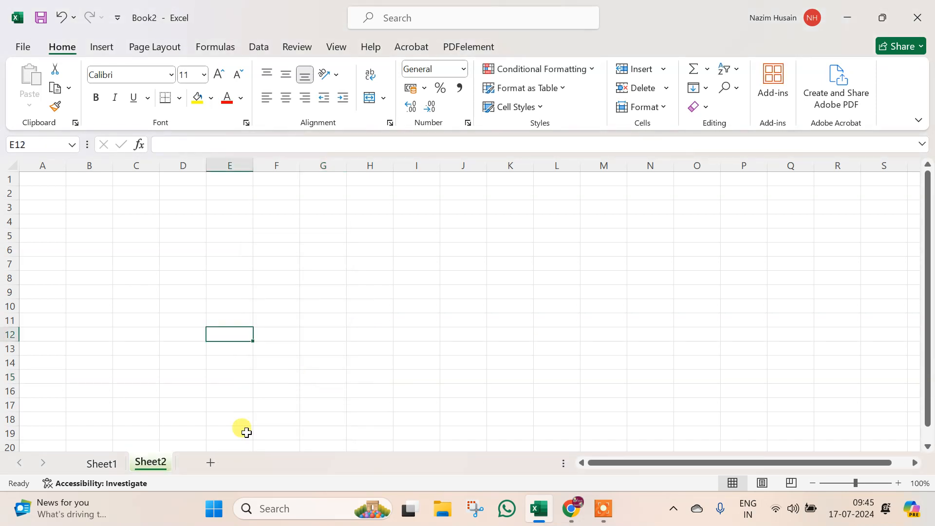
right_click(166, 464)
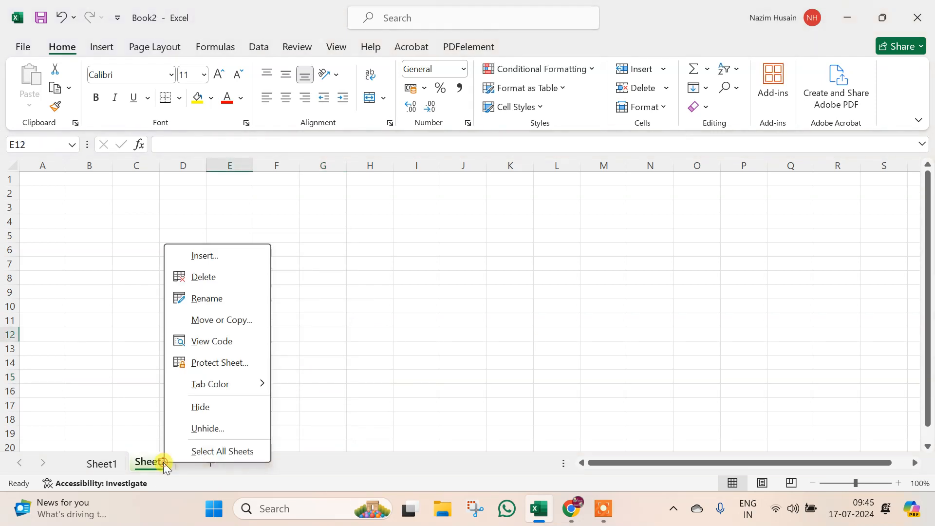
left_click(203, 430)
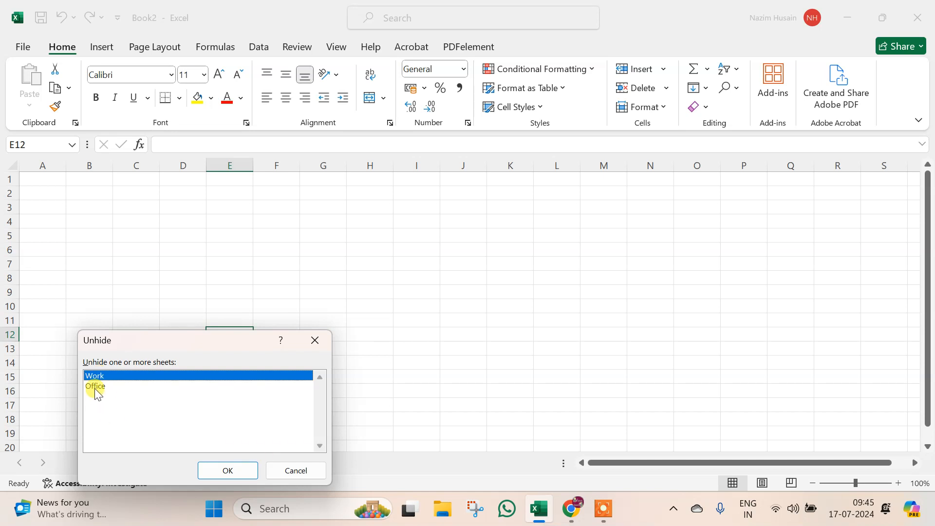
left_click(229, 470)
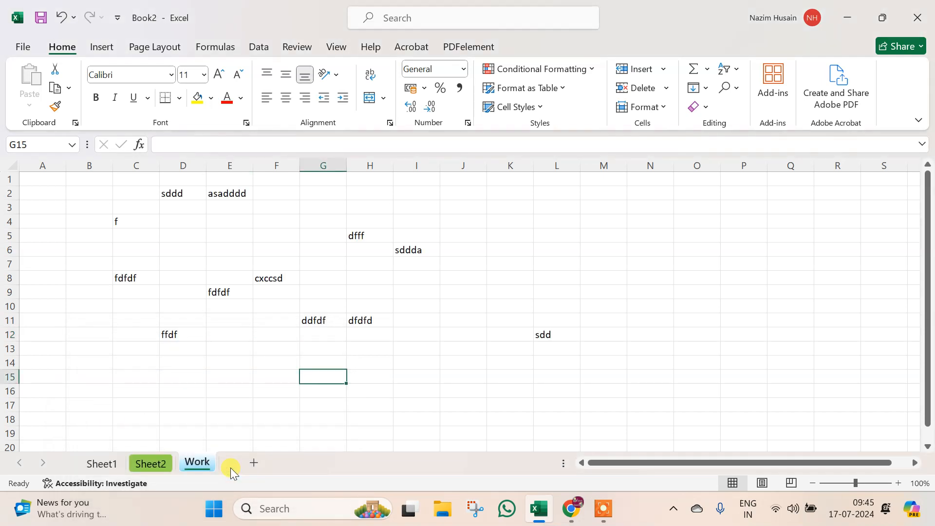
left_click(236, 359)
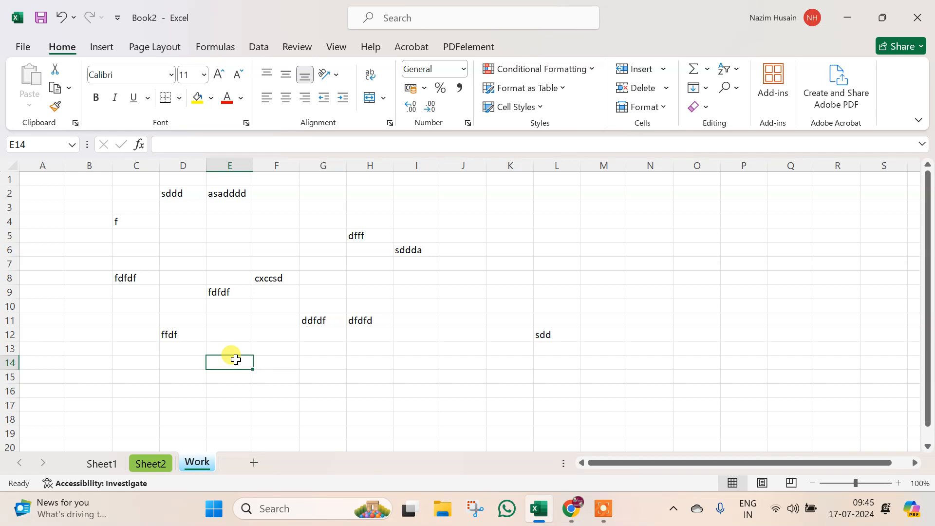
right_click(200, 464)
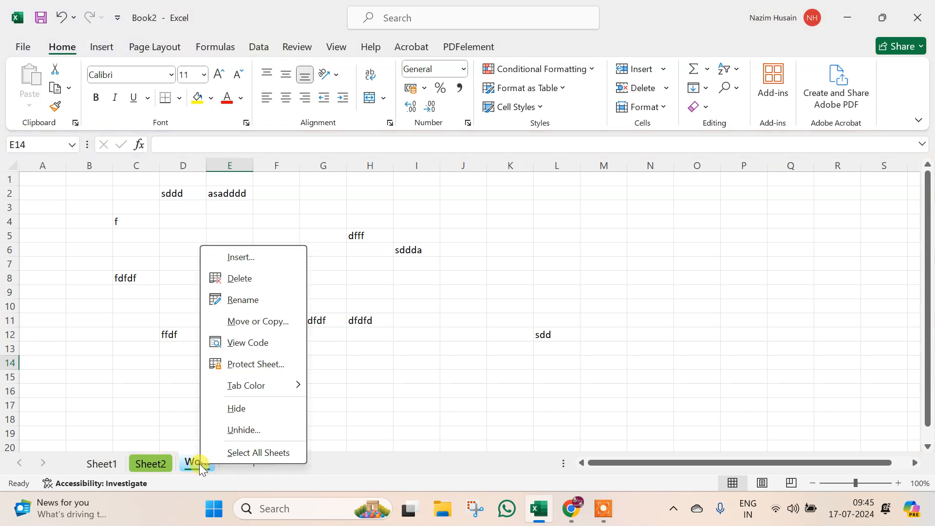
left_click(111, 362)
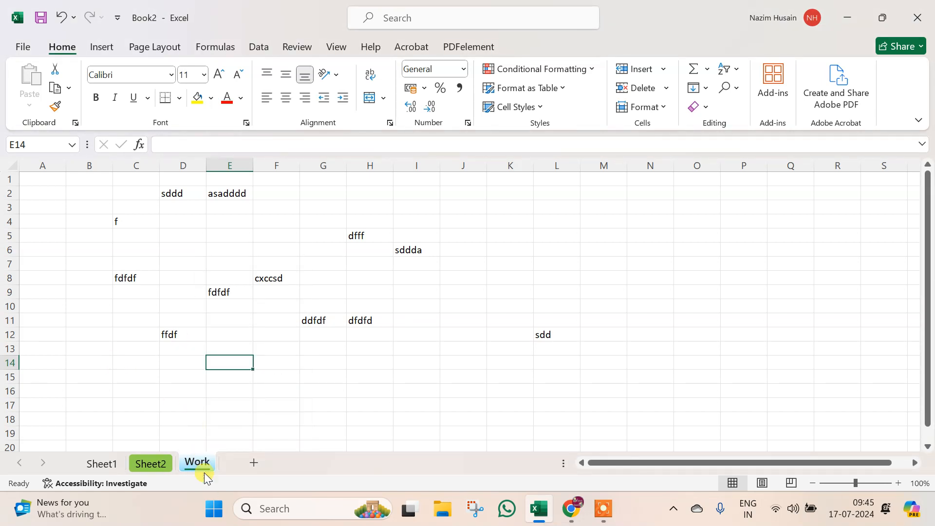
right_click(191, 471)
left_click(242, 450)
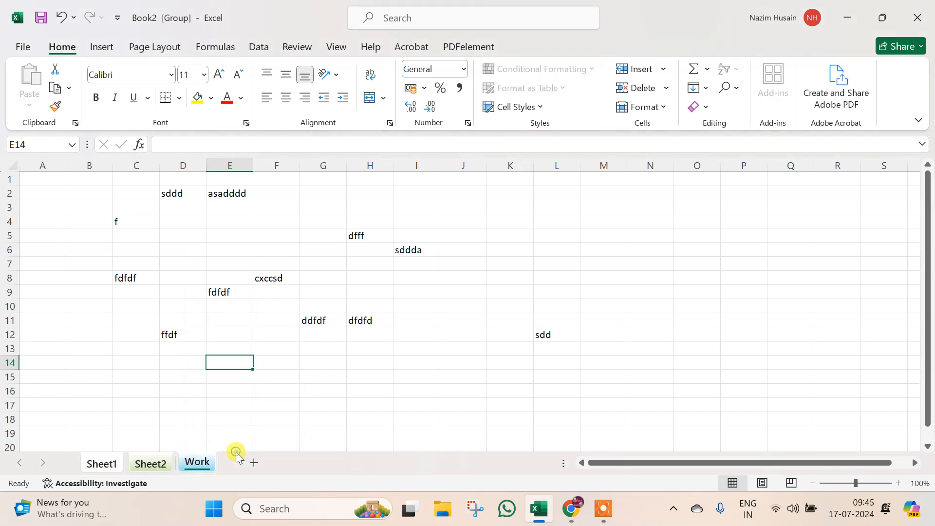
left_click(194, 468)
left_click(141, 376)
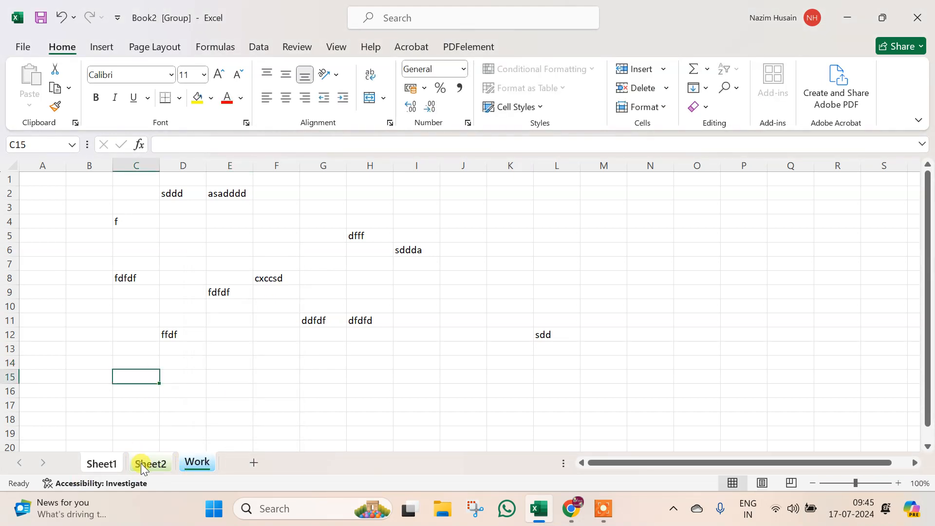
left_click(144, 462)
left_click(257, 392)
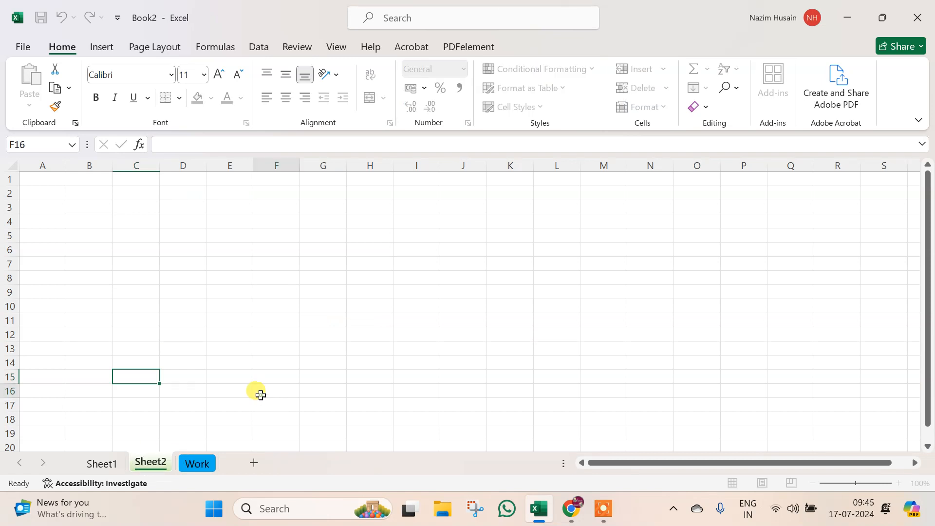
left_click(189, 462)
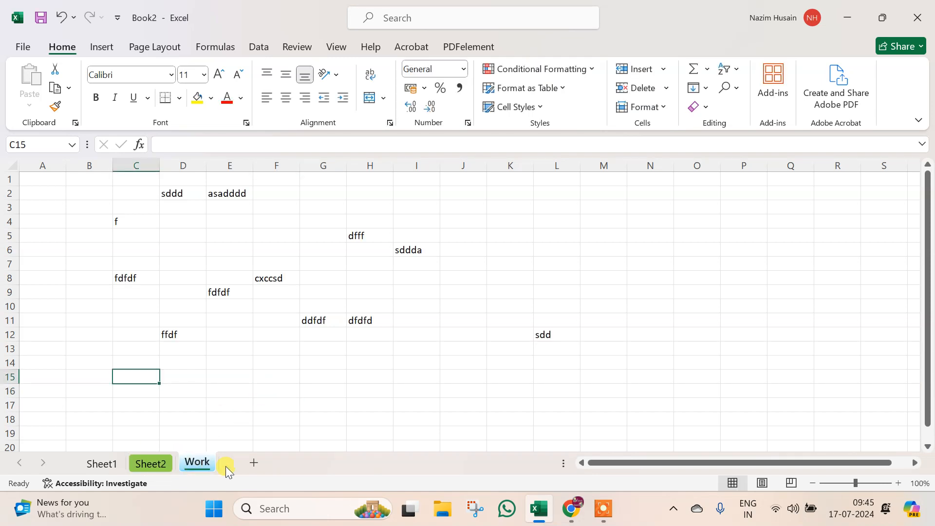
- Add three new blank sheets, Sheet9, Sheet10 and Sheet11, after Work
left_click(252, 463)
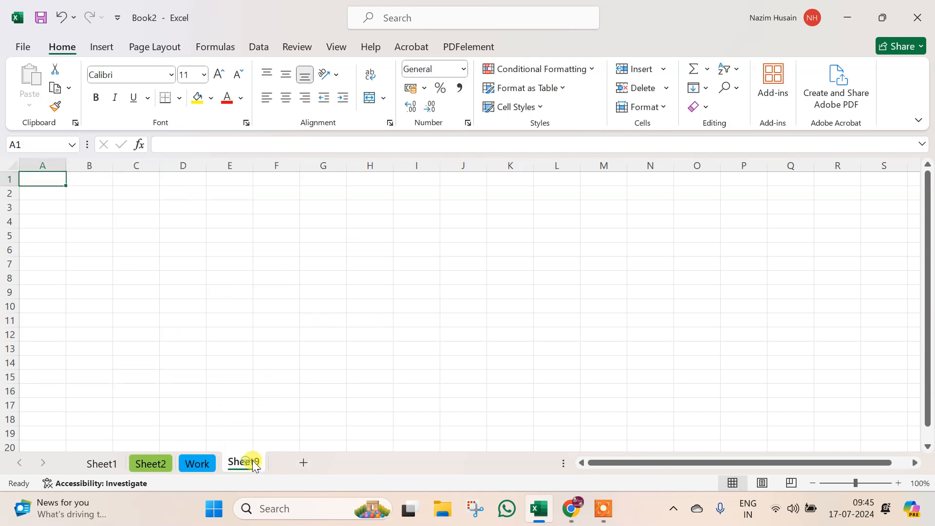
left_click(298, 468)
left_click(361, 462)
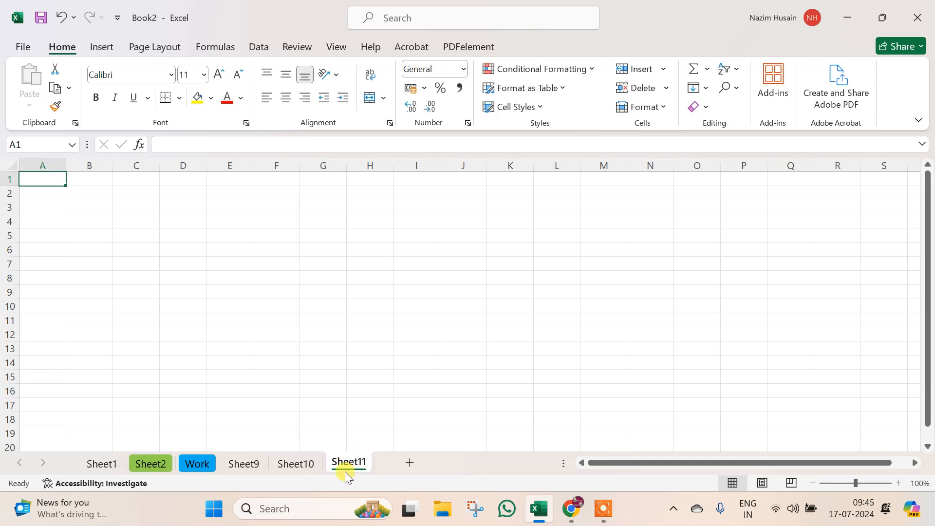
- Group all sheets with Select All Sheets, then release the group by selecting Sheet11
left_click(294, 465)
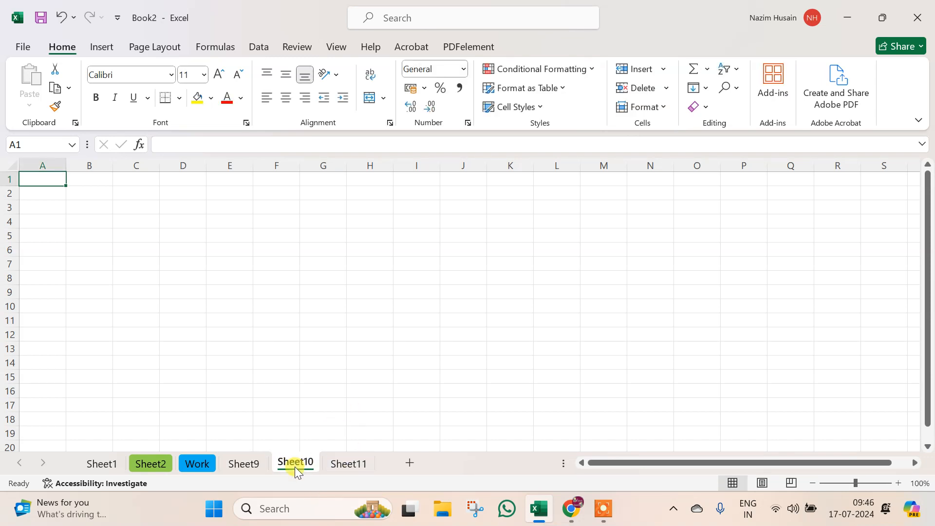
right_click(294, 467)
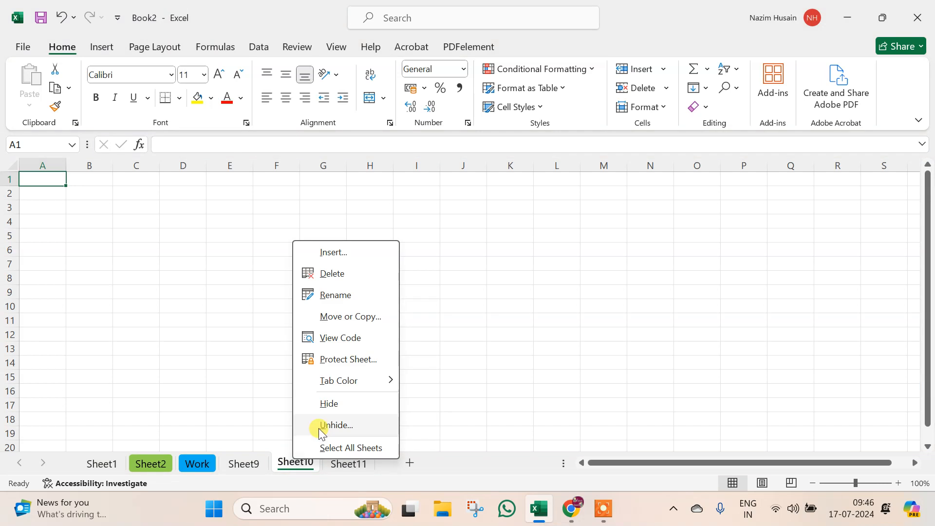
left_click(351, 448)
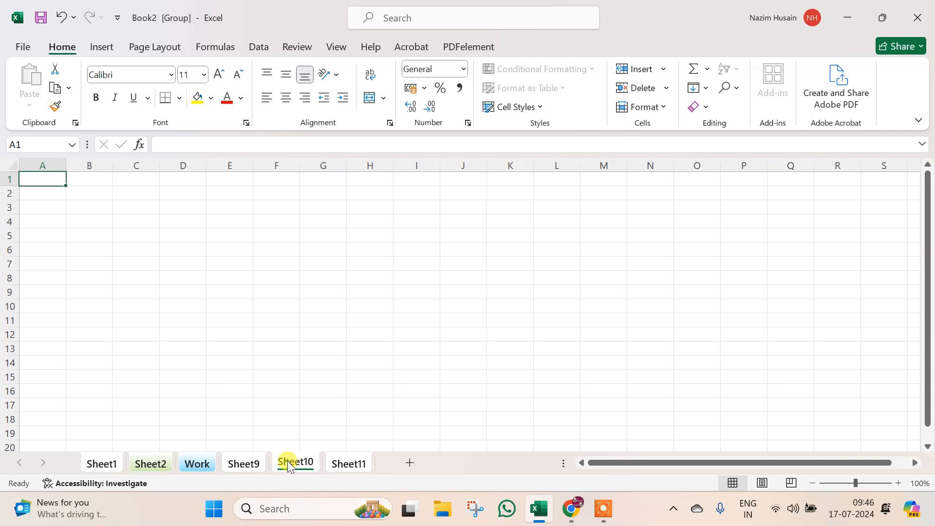
left_click(351, 331)
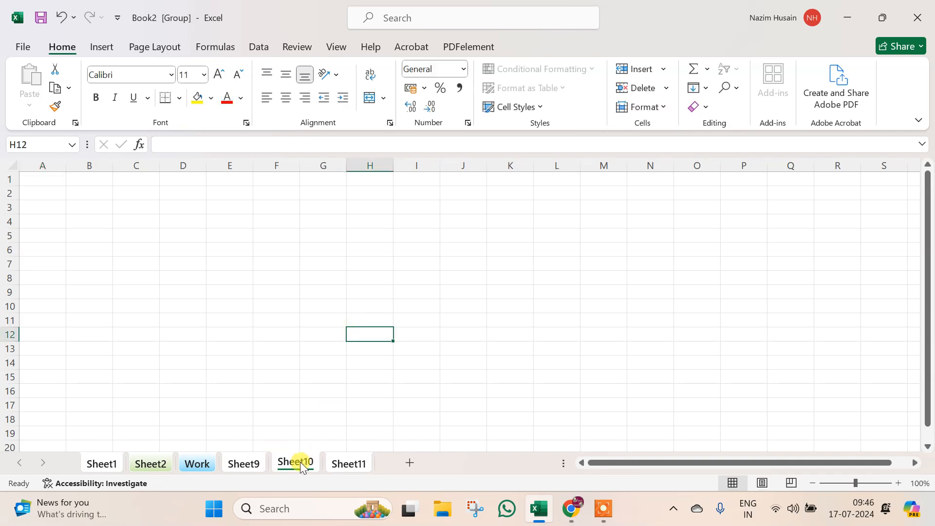
left_click(350, 463)
- Group Sheet2, Sheet9 and Sheet11 and delete them, confirming the permanent deletion
right_click(354, 466)
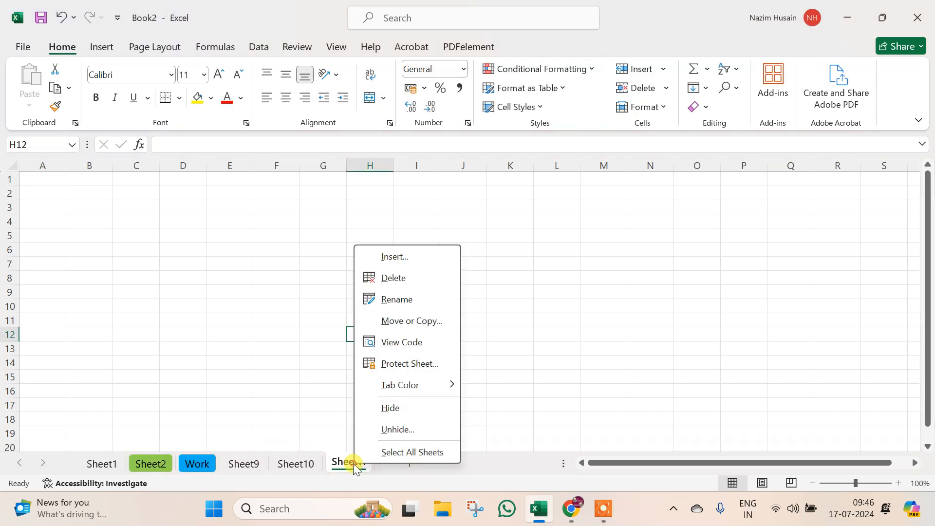
left_click(323, 422)
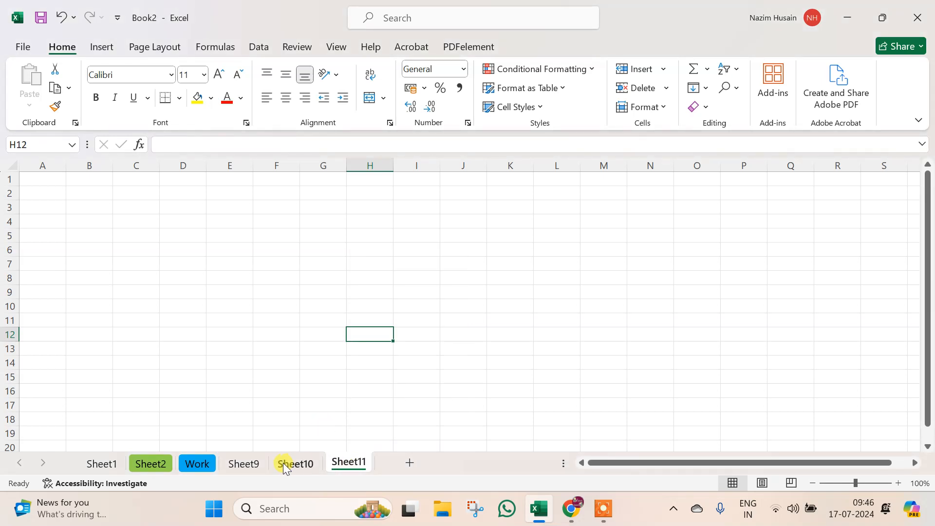
left_click(238, 465, "ctrl")
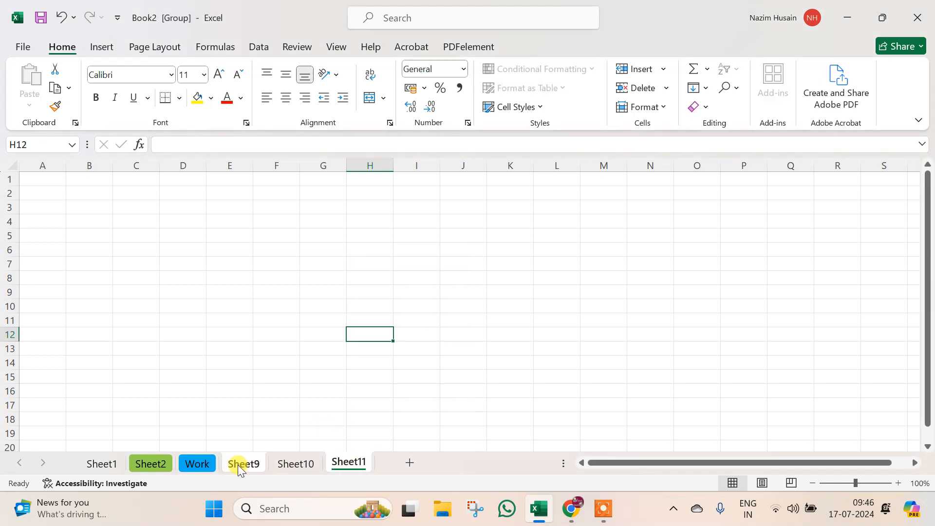
right_click(147, 466)
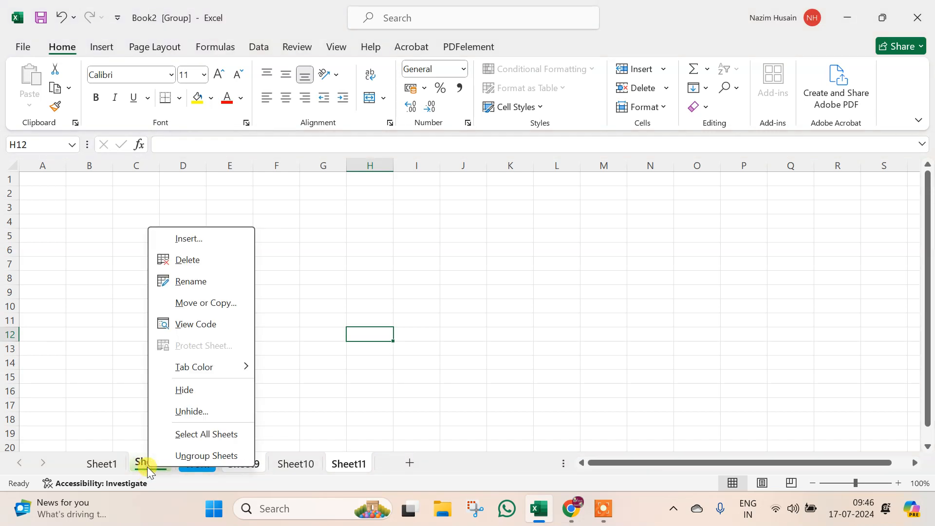
left_click(223, 265)
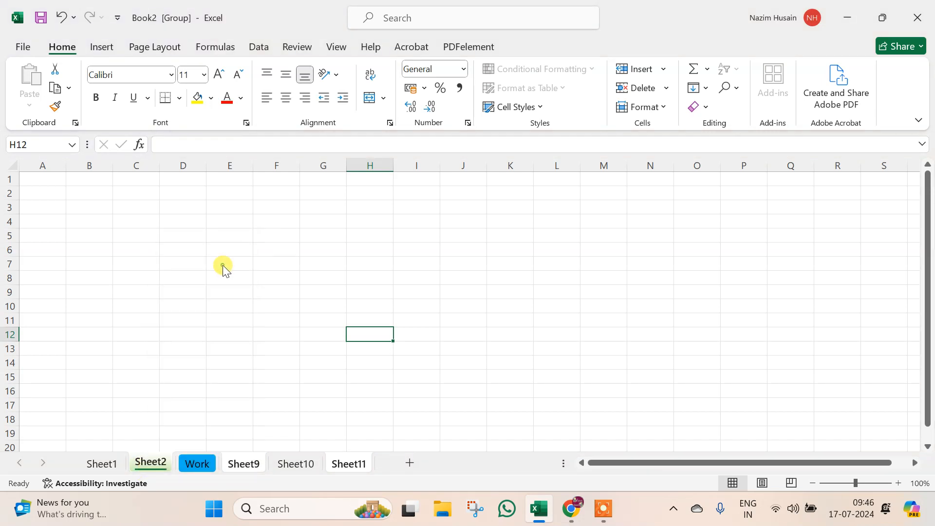
left_click(445, 293)
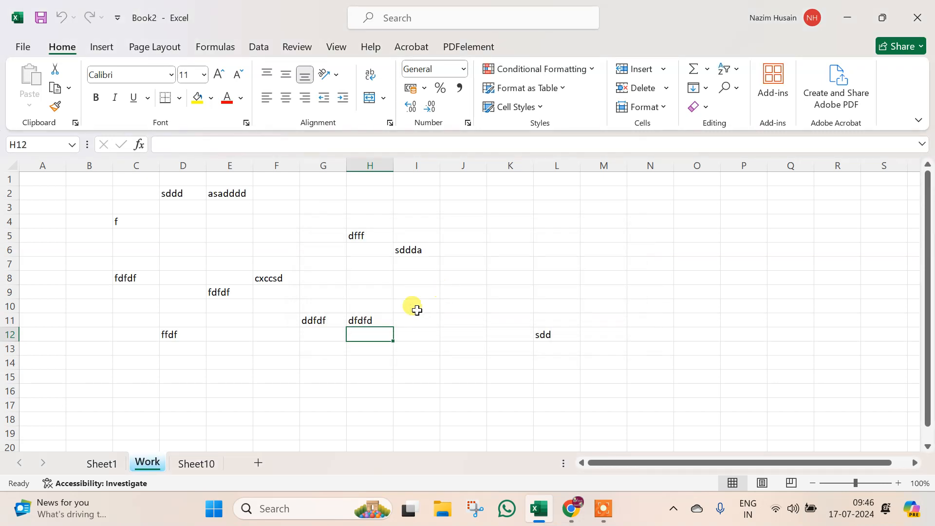
right_click(149, 461)
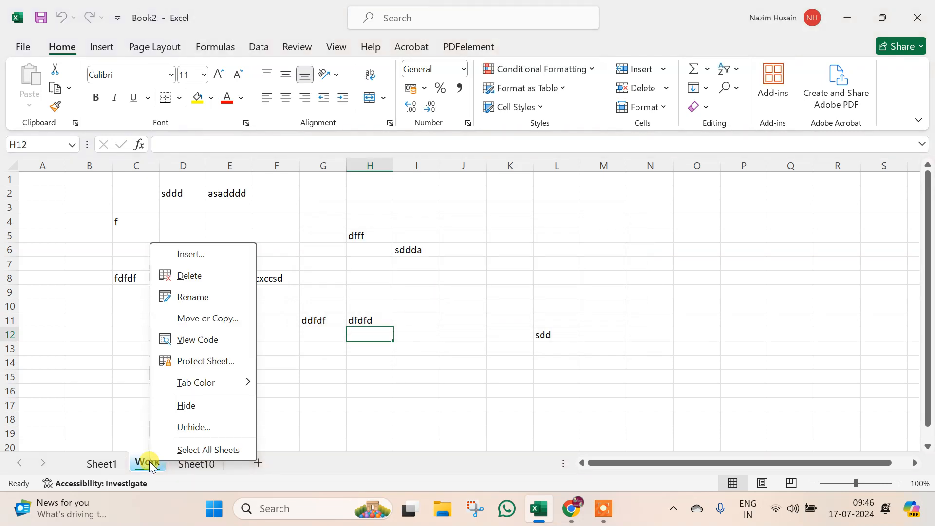